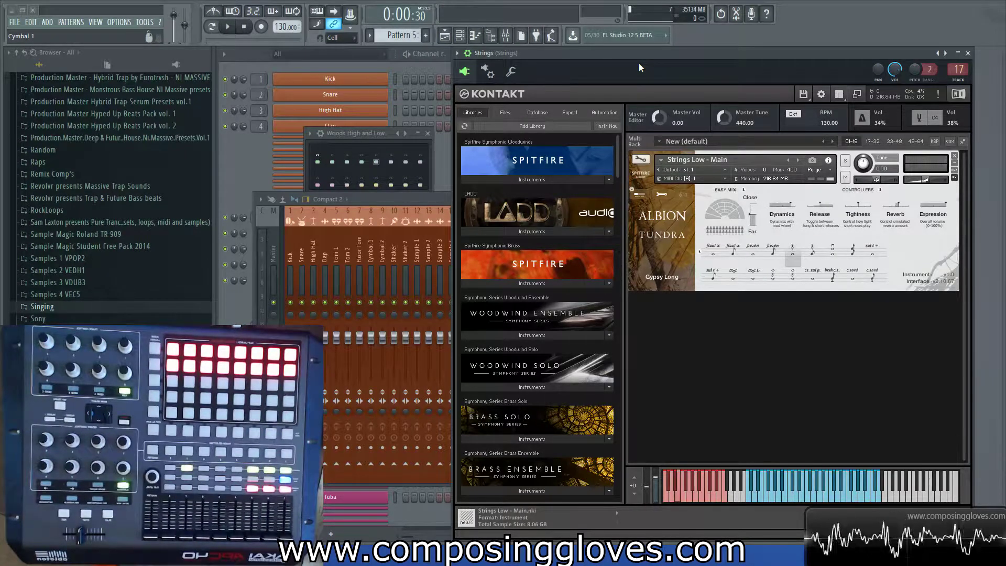
# Move the Woods High and Low plugin window clear of the mixer, beside the Kontakt window
pyautogui.moveTo(373, 132); pyautogui.dragTo(374, 114)
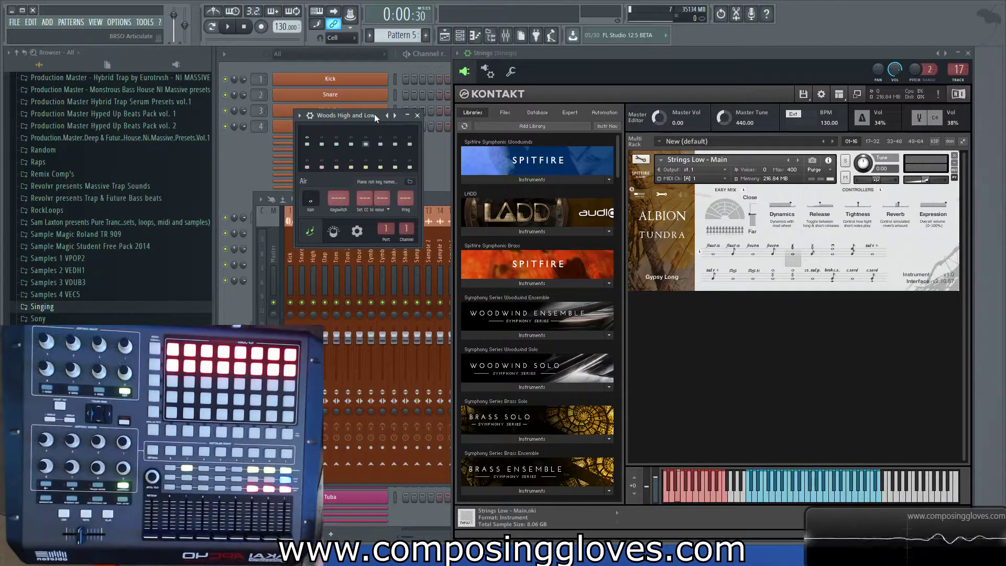
pyautogui.moveTo(376, 114); pyautogui.dragTo(400, 111)
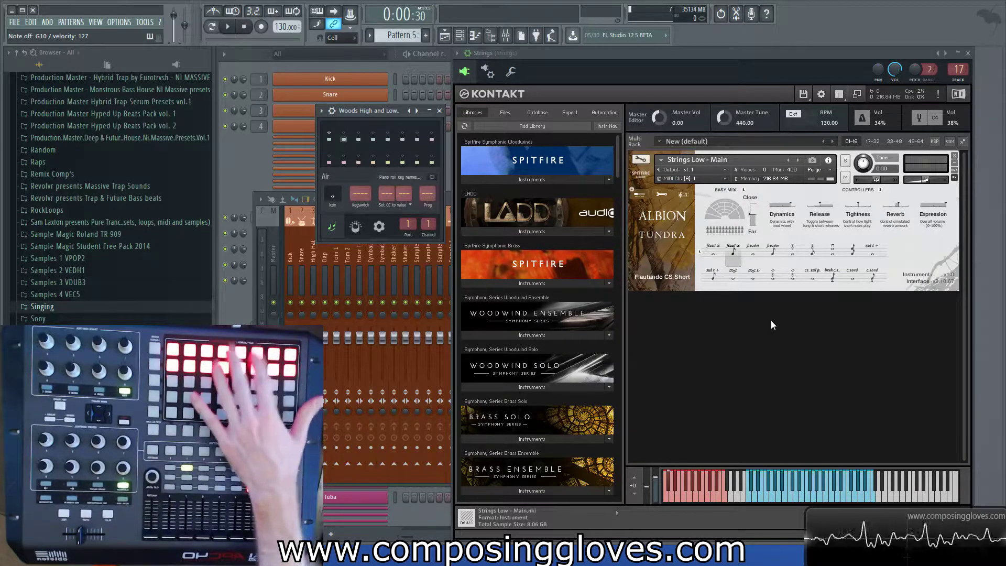
pyautogui.moveTo(407, 120); pyautogui.dragTo(334, 120)
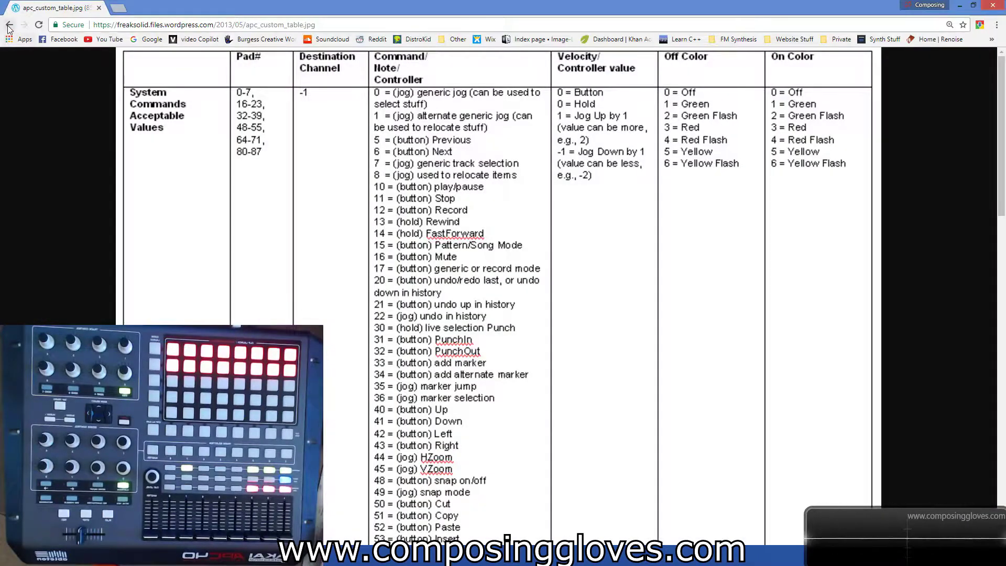
# Switch to the browser, go back to the Image-Line forum post on custom controller layouts, and examine its source pad number maps
pyautogui.click(9, 25)
pyautogui.click(9, 24)
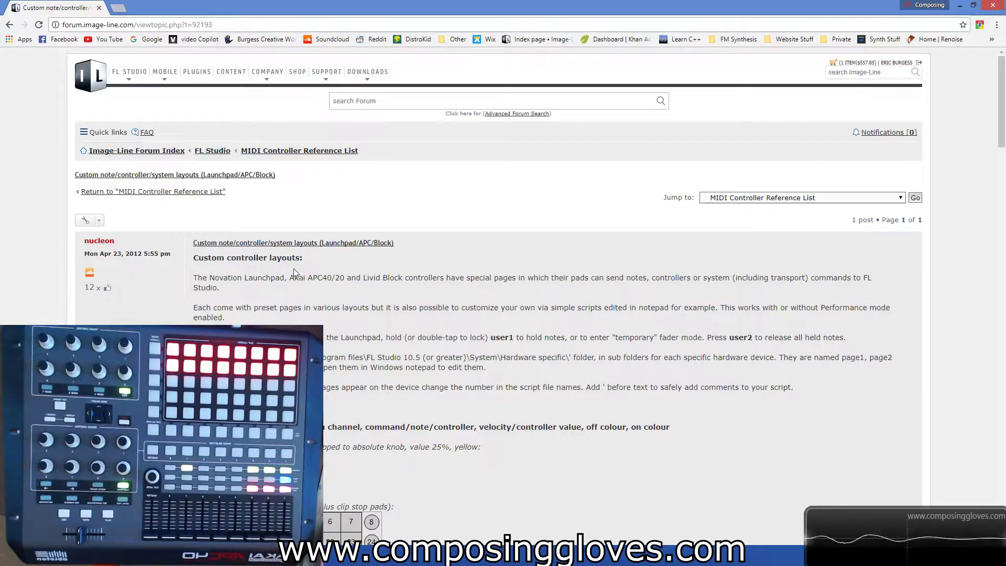
pyautogui.scroll(-5, 557, 257)
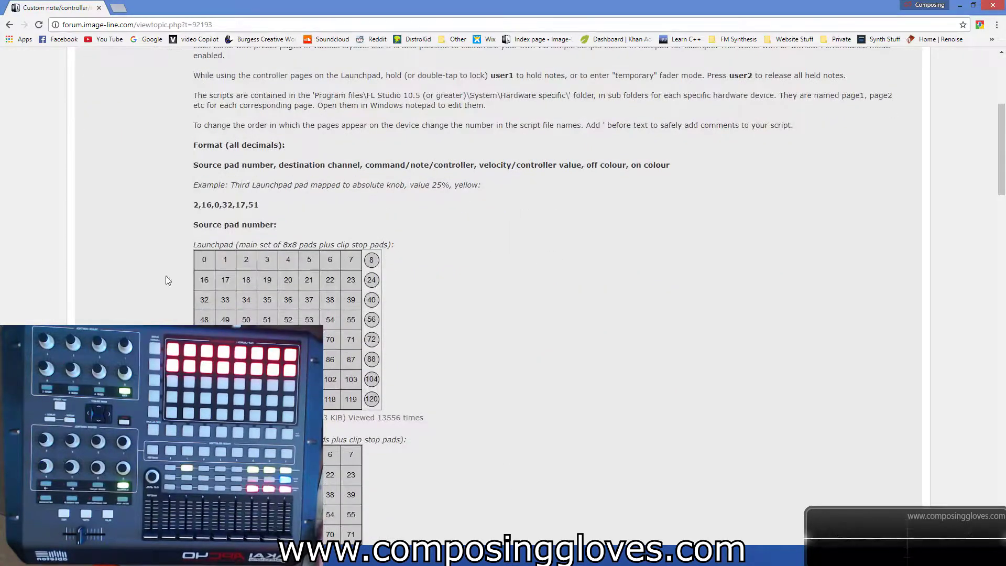
pyautogui.scroll(-8, 242, 248)
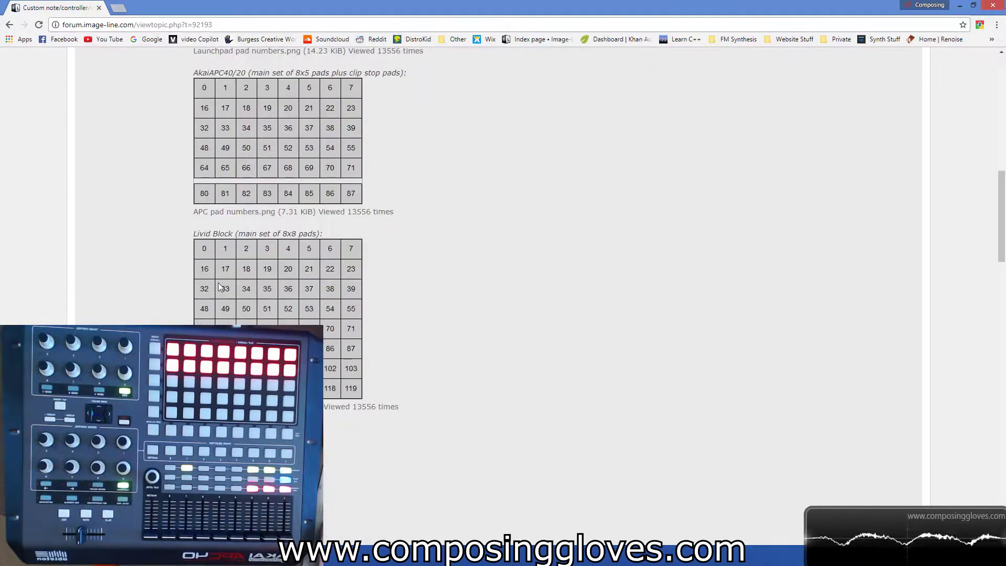
pyautogui.scroll(6, 253, 273)
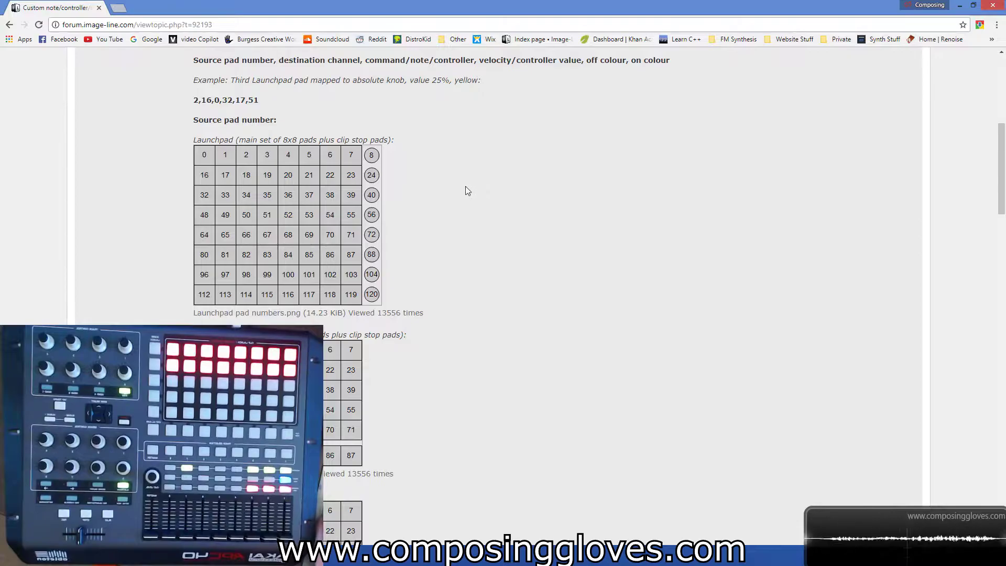
pyautogui.scroll(-1, 458, 178)
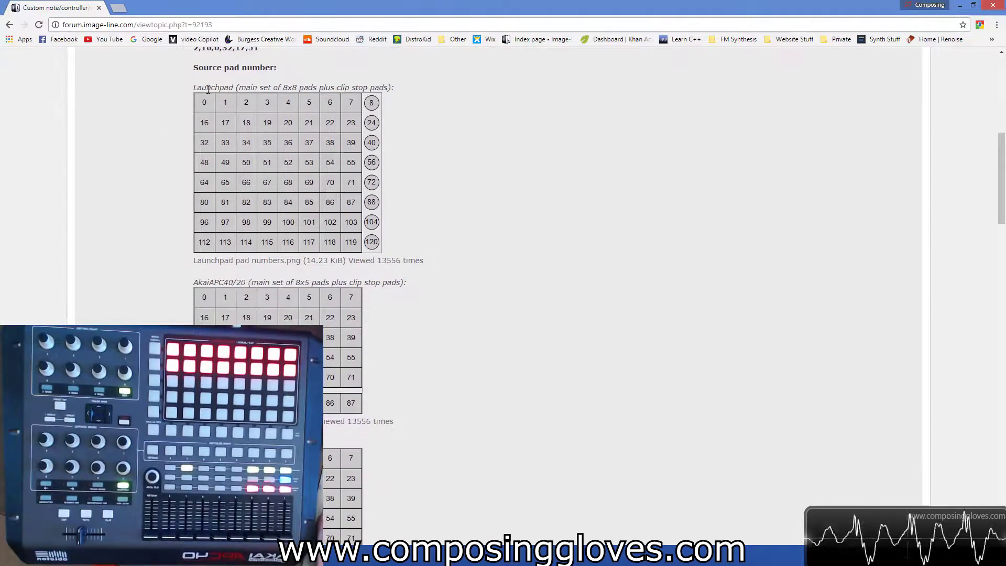
pyautogui.scroll(-3, 202, 135)
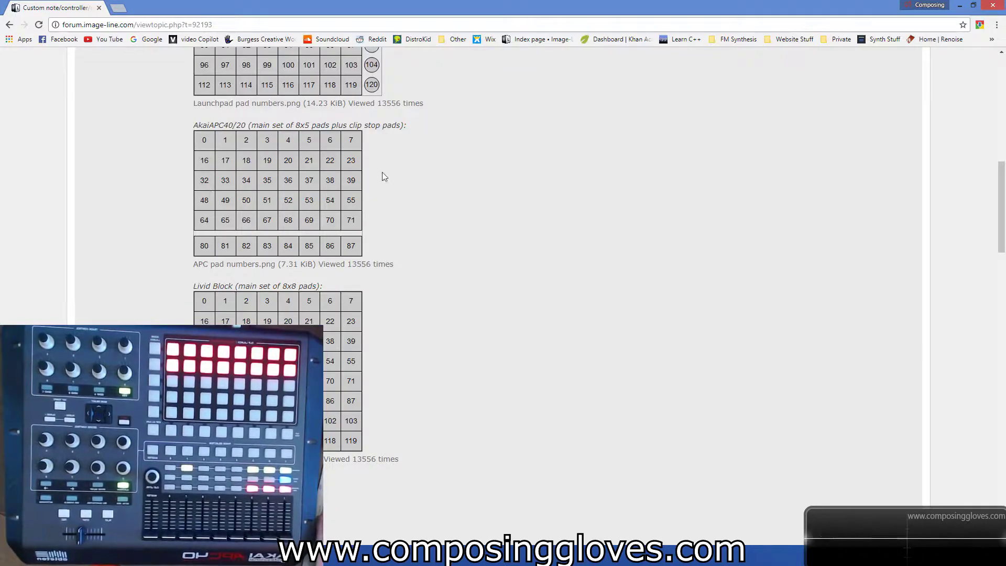
# Examine the forum post's destination channel numbers, colour codes and Launchpad script examples
pyautogui.scroll(-9, 378, 176)
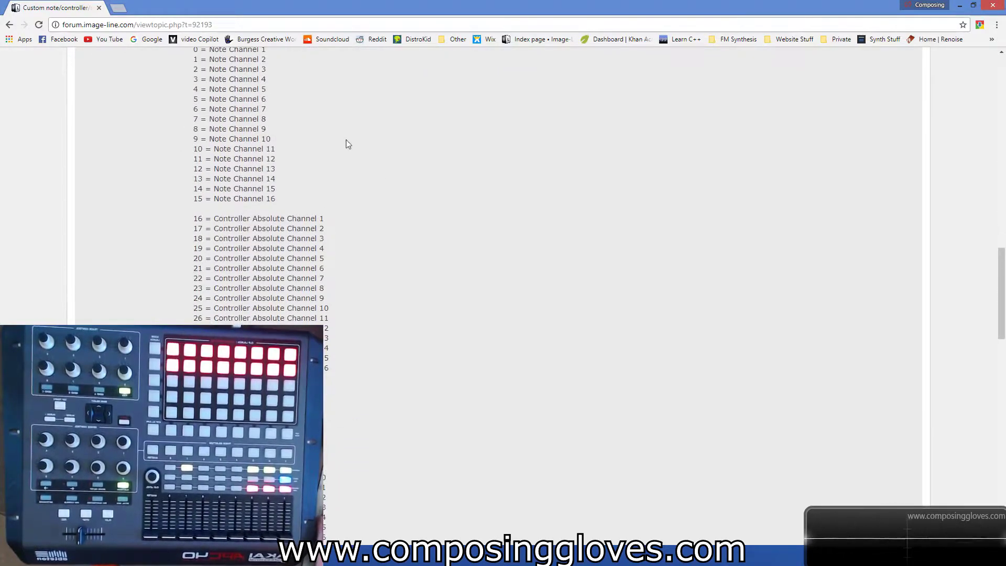
pyautogui.scroll(-5, 257, 123)
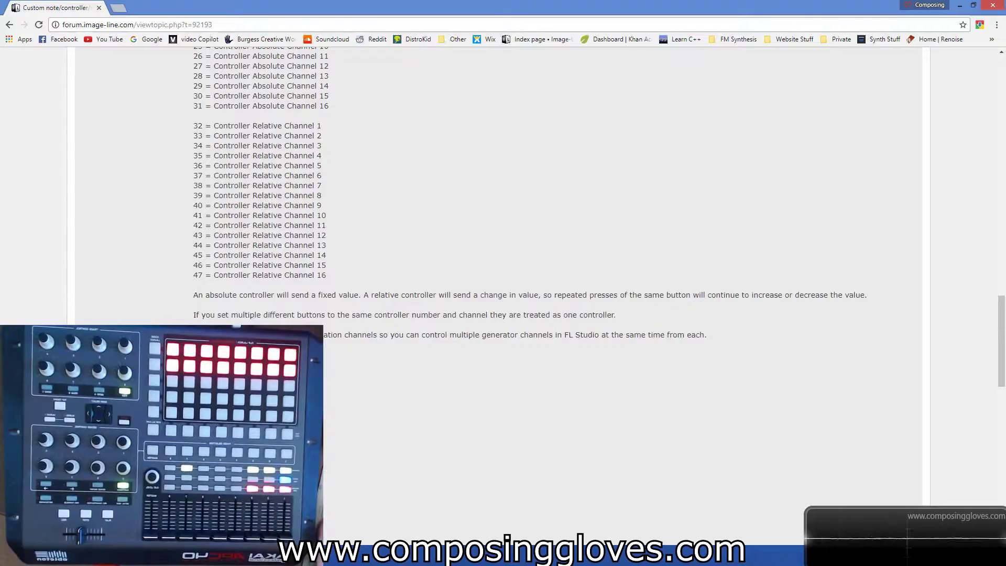
pyautogui.scroll(-12, 286, 299)
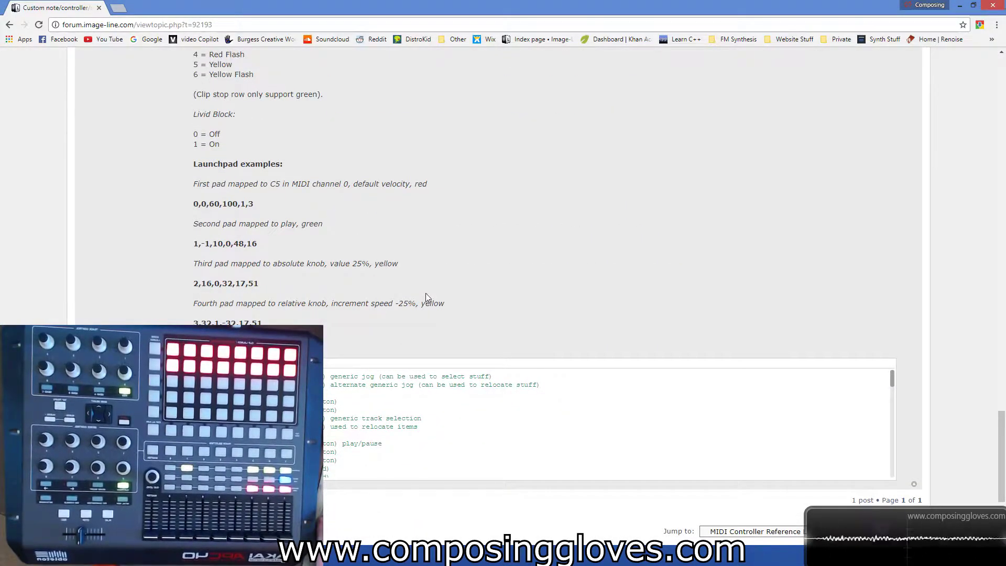
pyautogui.scroll(6, 426, 298)
pyautogui.scroll(-4, 425, 297)
pyautogui.scroll(20, 468, 273)
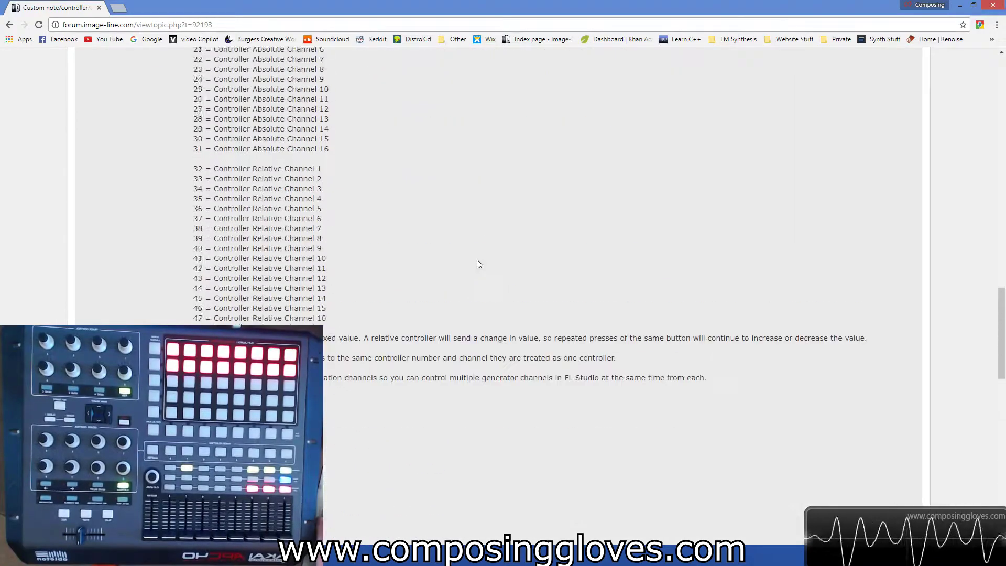
# Open the Freak Solid article on custom APC40/APC20 pages from the search results and look through its enlarged command value table
pyautogui.click(9, 25)
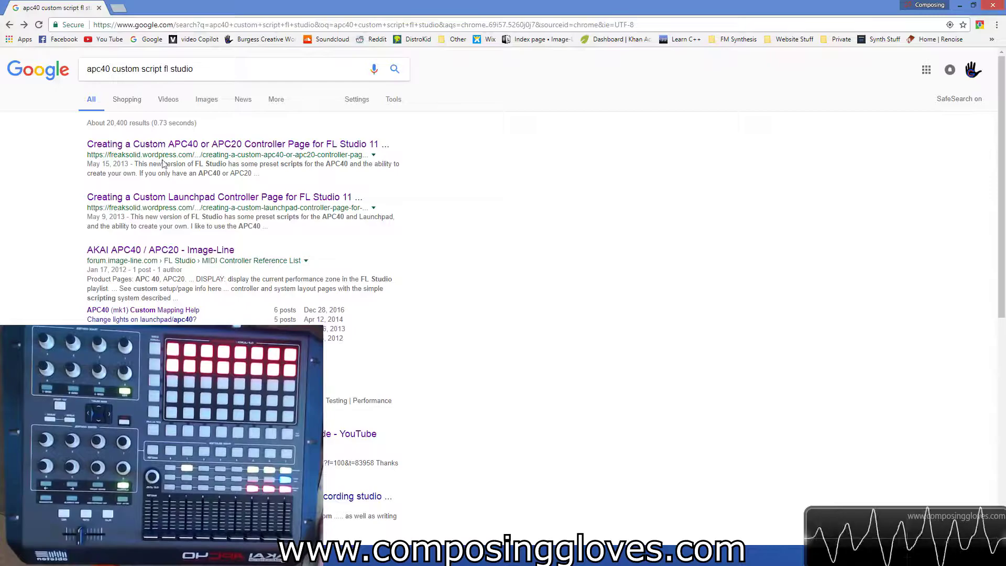
pyautogui.click(219, 144)
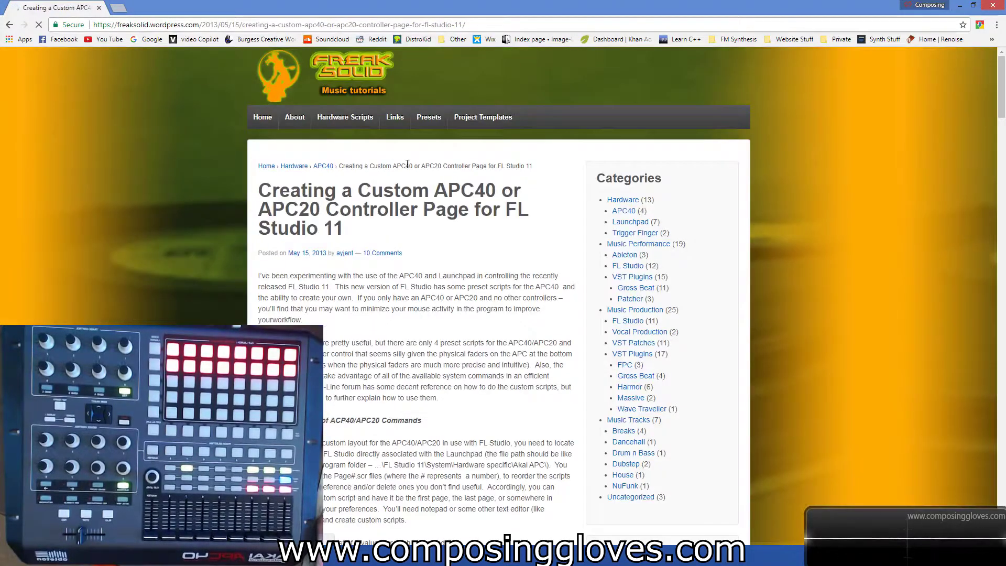
pyautogui.scroll(-15, 425, 195)
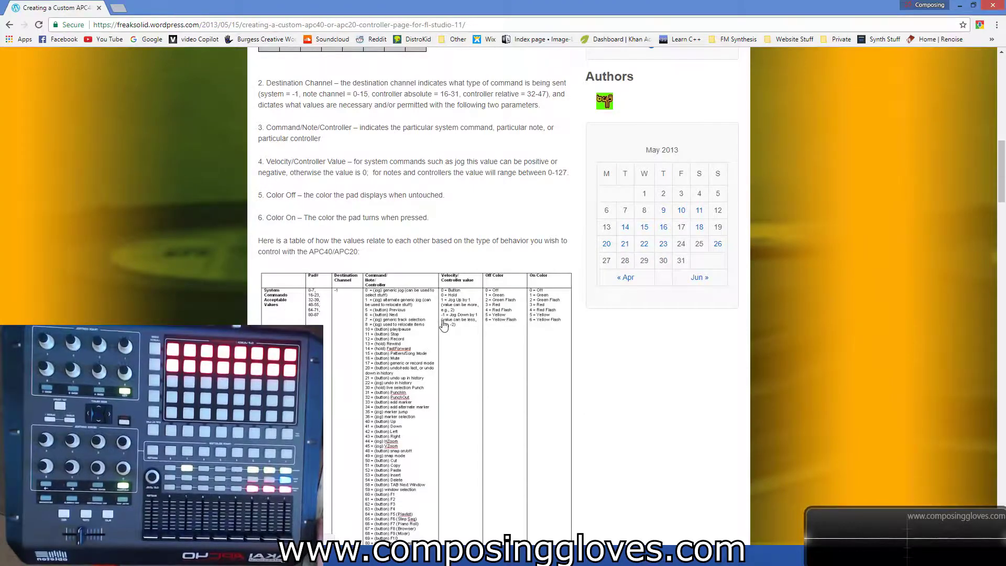
pyautogui.click(443, 325)
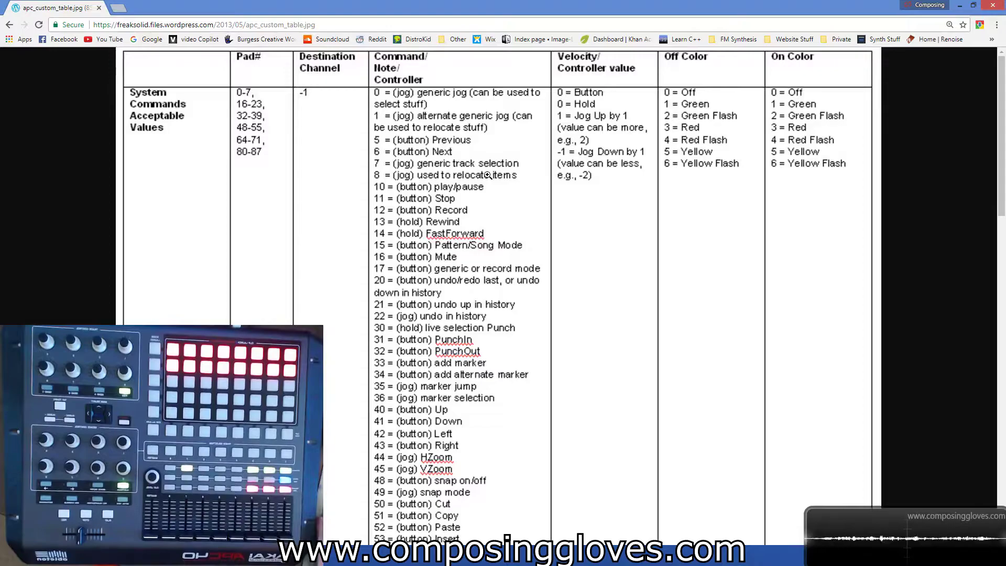
pyautogui.scroll(-20, 517, 181)
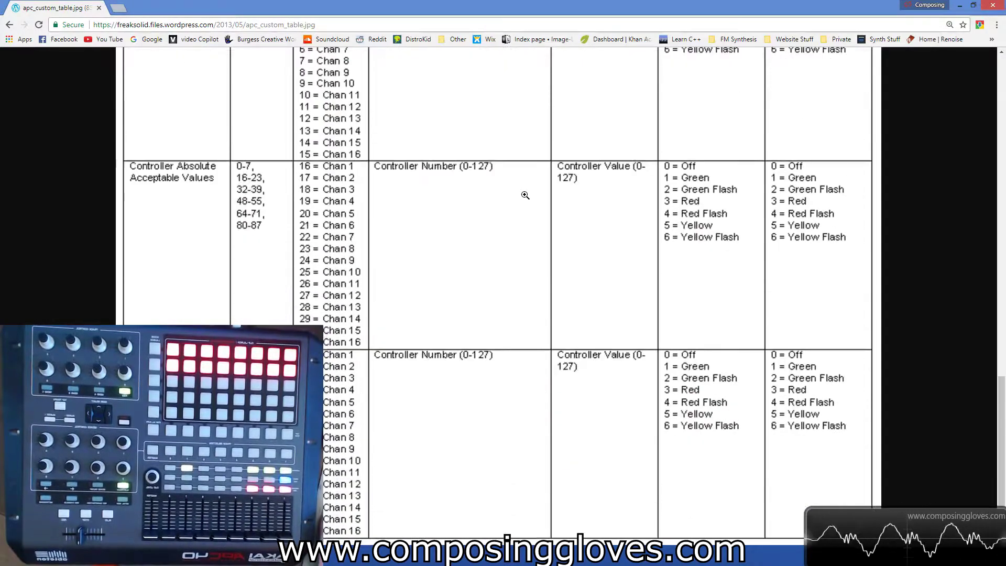
pyautogui.scroll(20, 524, 195)
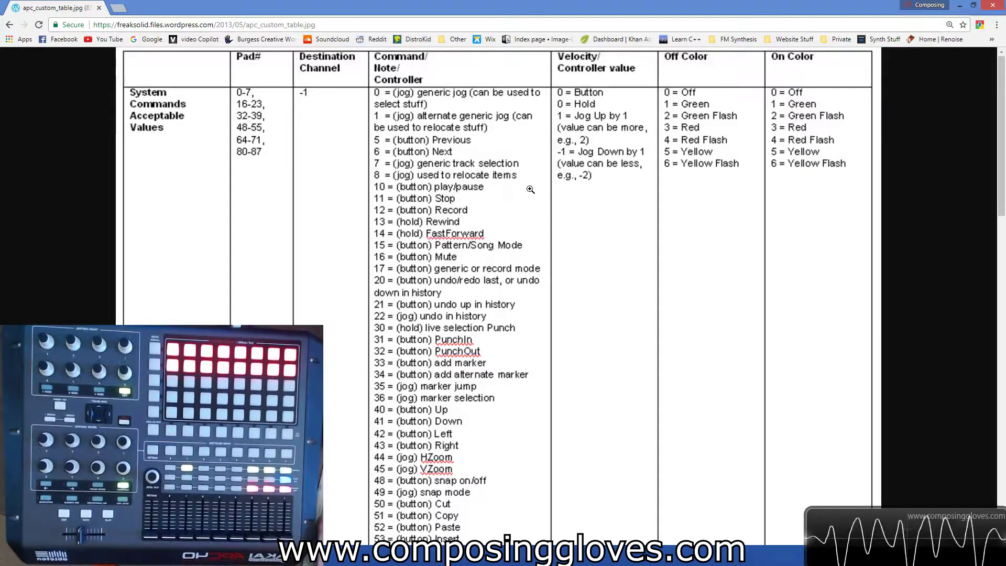
# Open File Explorer and browse to C:\Program Files (x86)\Image-Line\FL Studio 12.4
pyautogui.press('super+e')
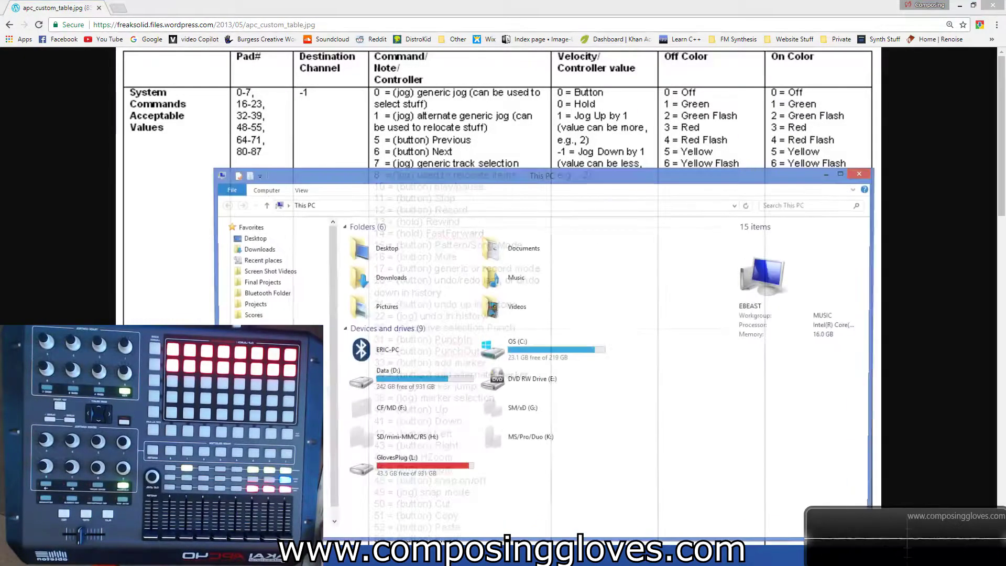
pyautogui.moveTo(460, 178); pyautogui.dragTo(574, 33)
pyautogui.doubleClick(631, 202)
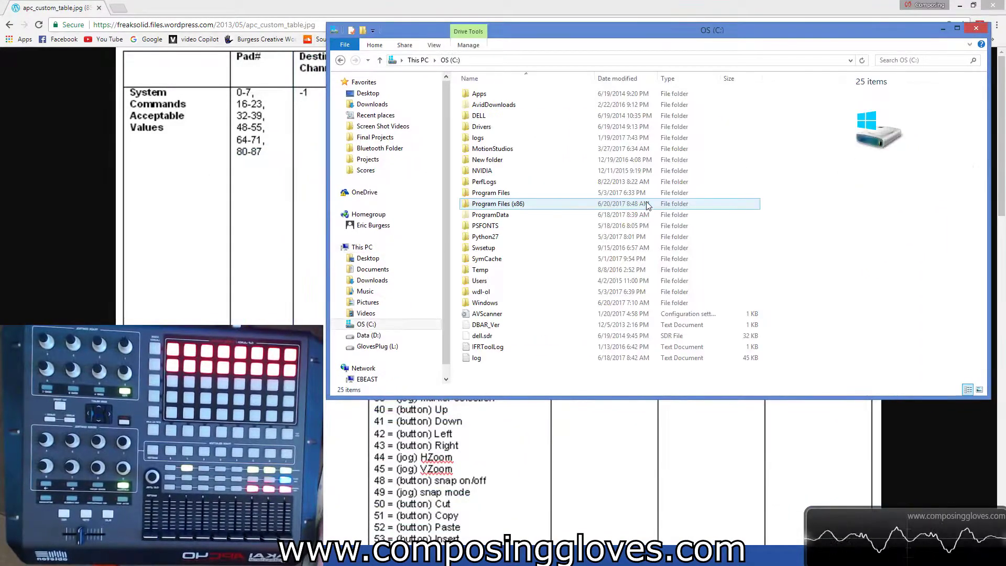
pyautogui.doubleClick(516, 204)
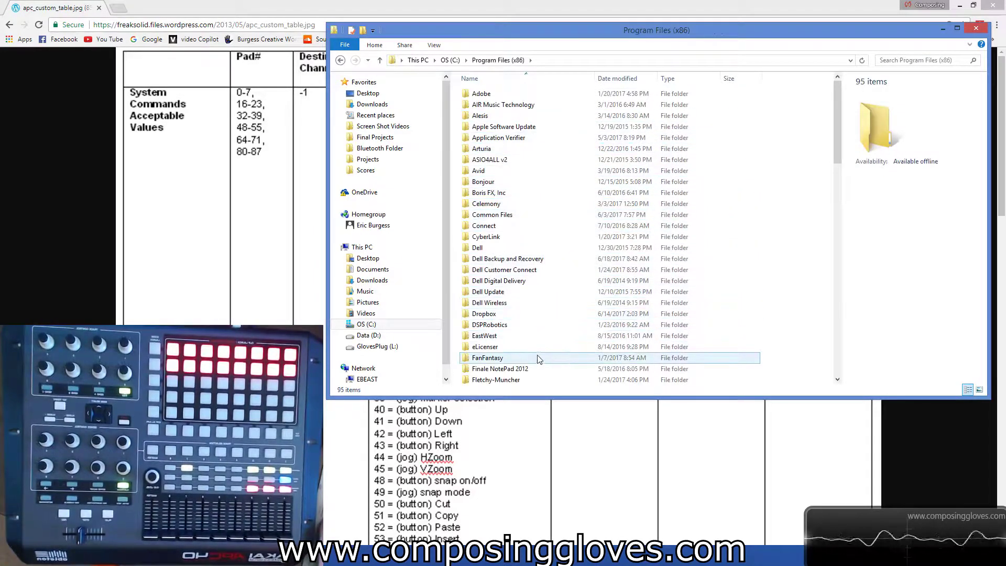
pyautogui.scroll(-3, 537, 320)
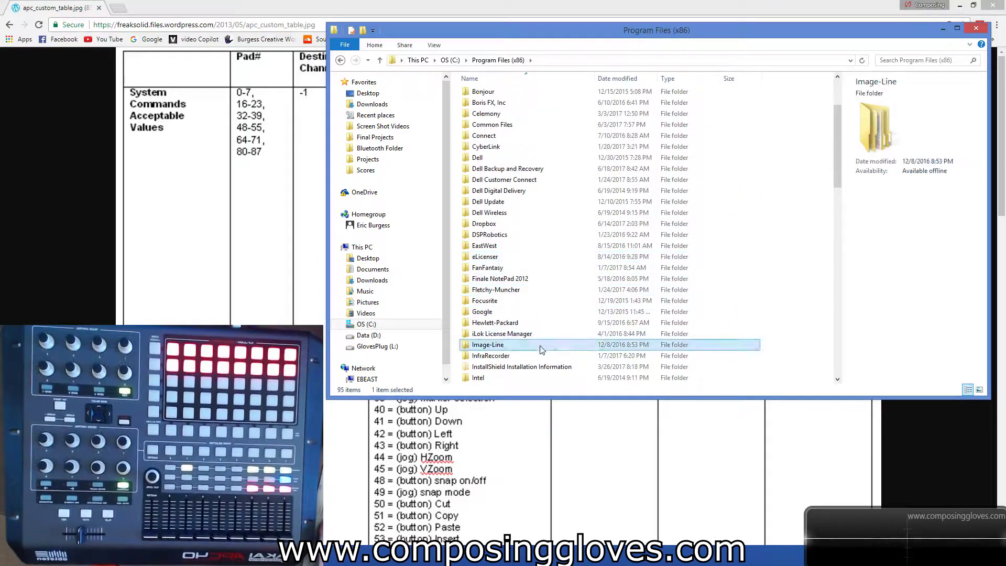
pyautogui.doubleClick(541, 349)
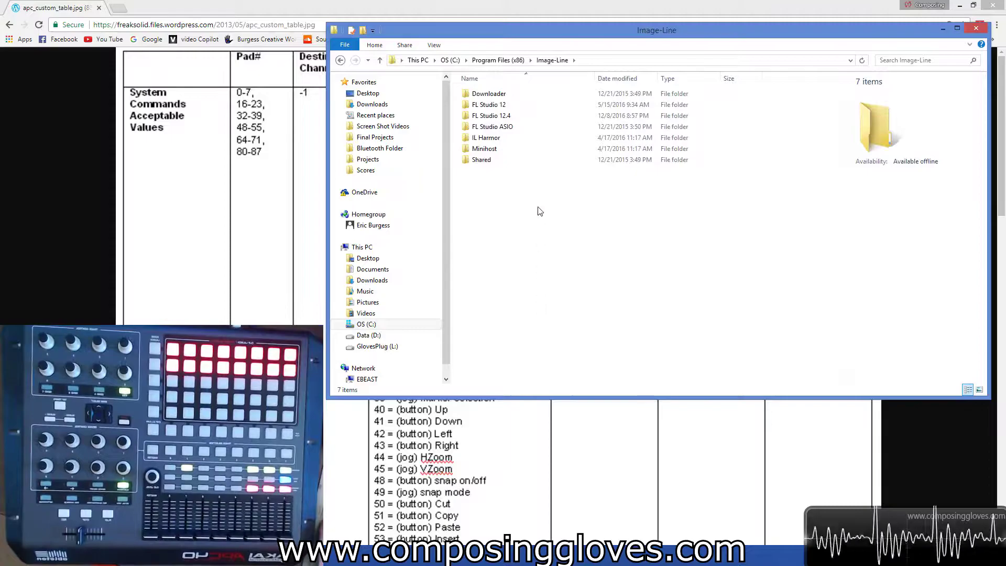
pyautogui.doubleClick(500, 116)
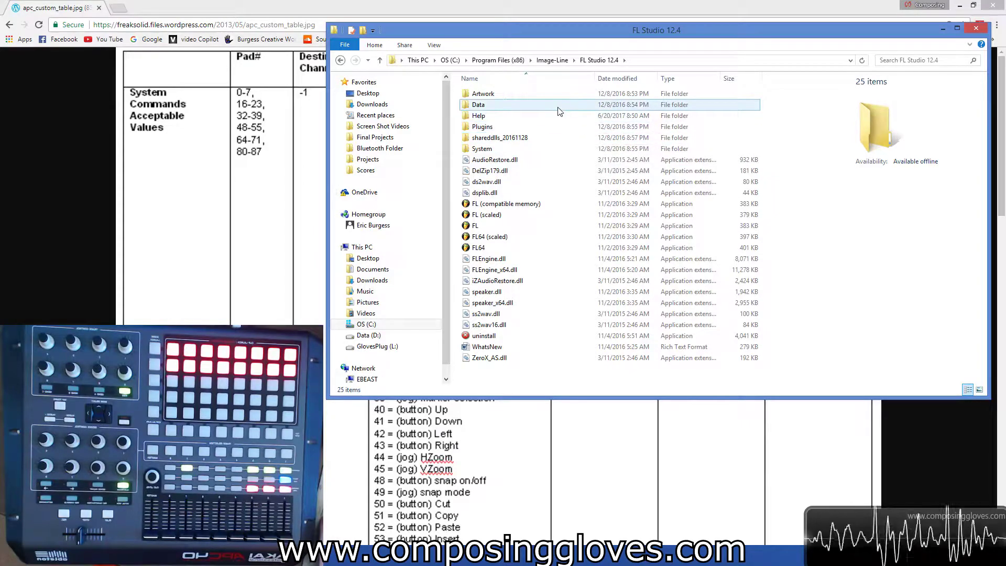
# Open the Akai APC script folder under System\Hardware specific
pyautogui.doubleClick(526, 149)
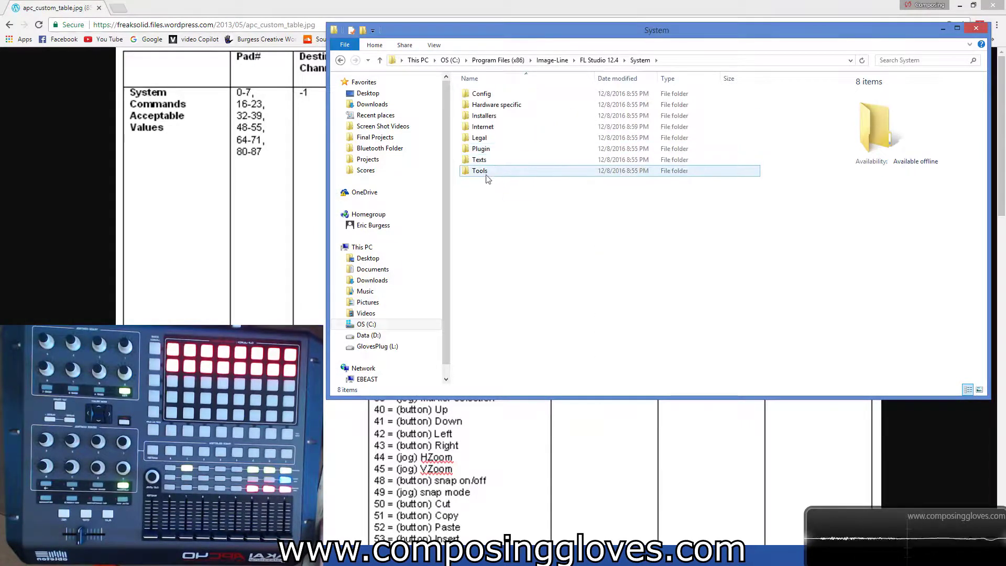
pyautogui.doubleClick(507, 107)
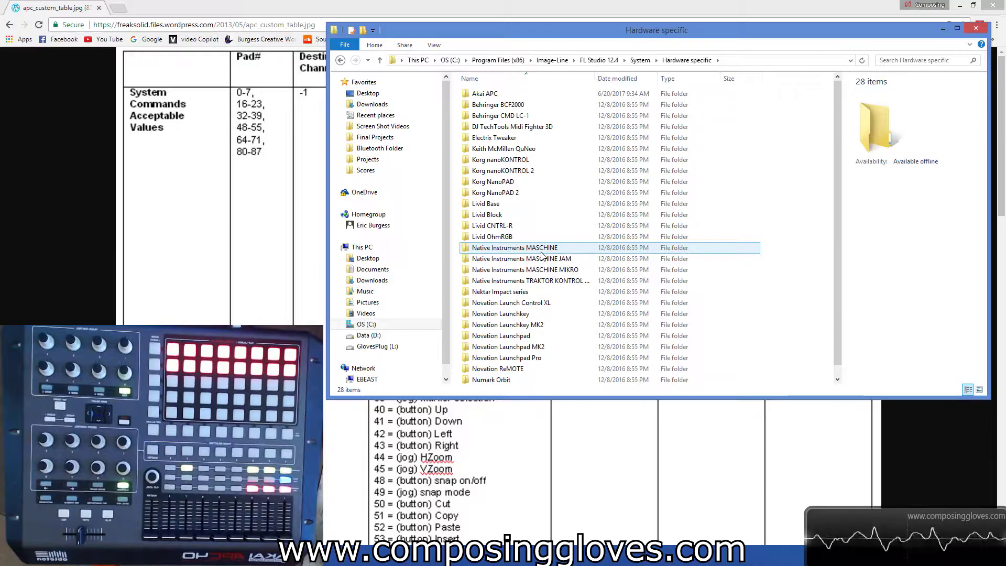
pyautogui.click(560, 202)
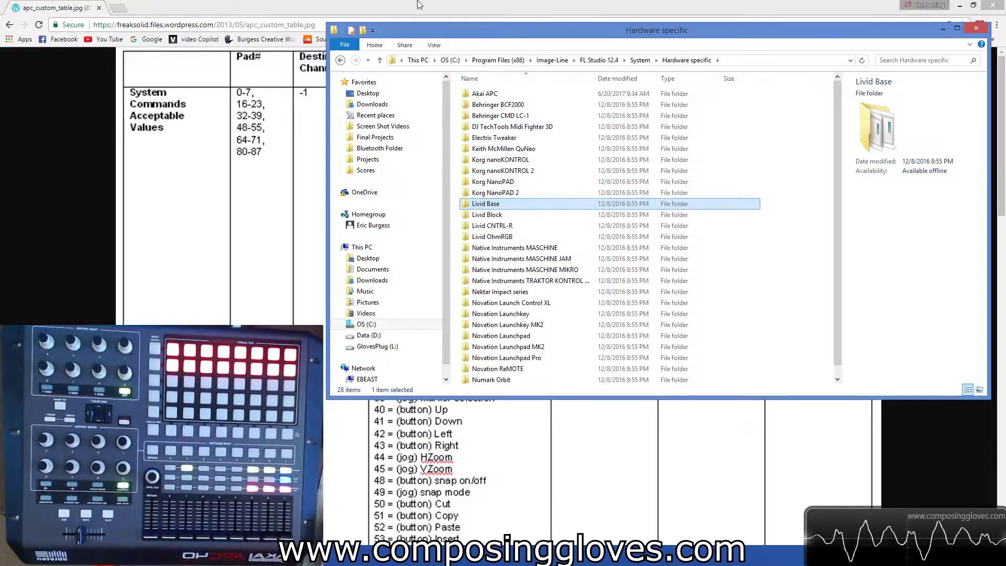
pyautogui.doubleClick(496, 98)
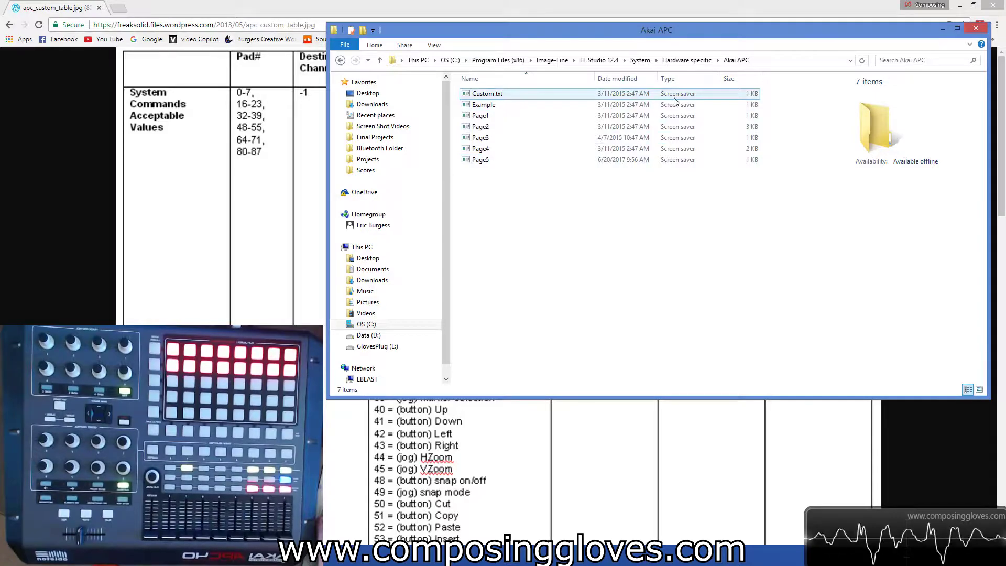
# Try to open the Page2 script file directly from the folder
pyautogui.doubleClick(683, 127)
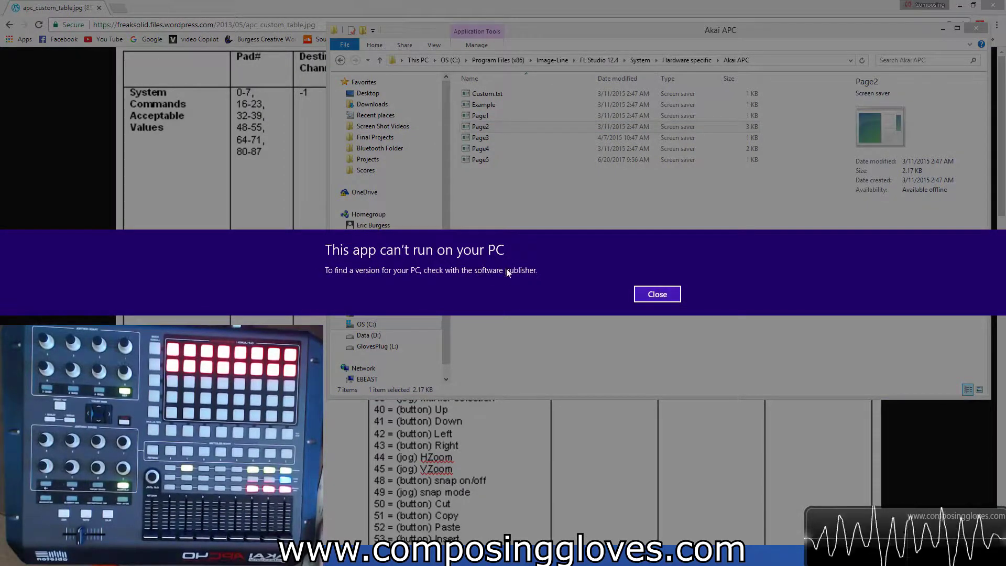
pyautogui.click(669, 296)
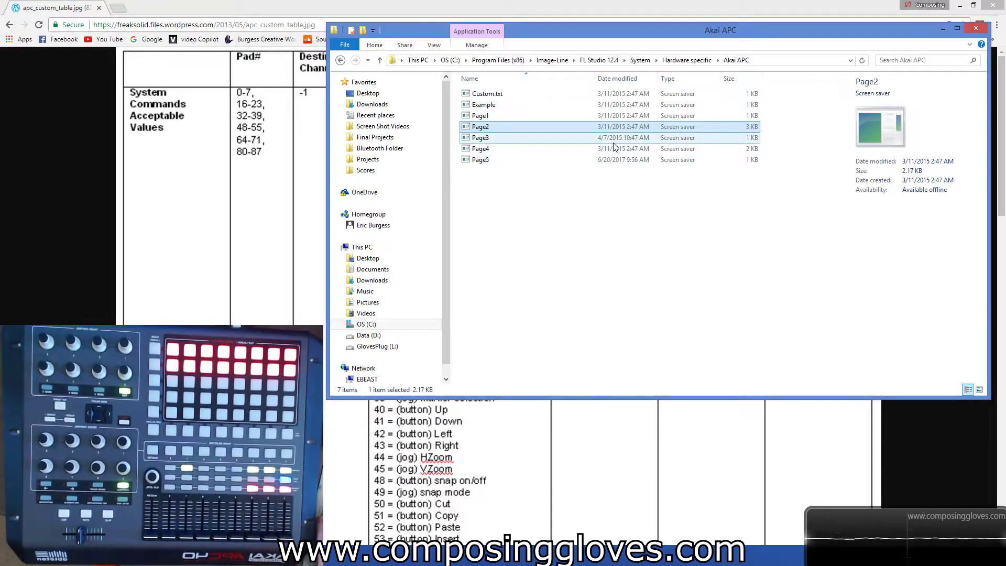
# Open Notepad in a narrower window beside the Akai APC file list and load the Example script into it
pyautogui.press('super+s')
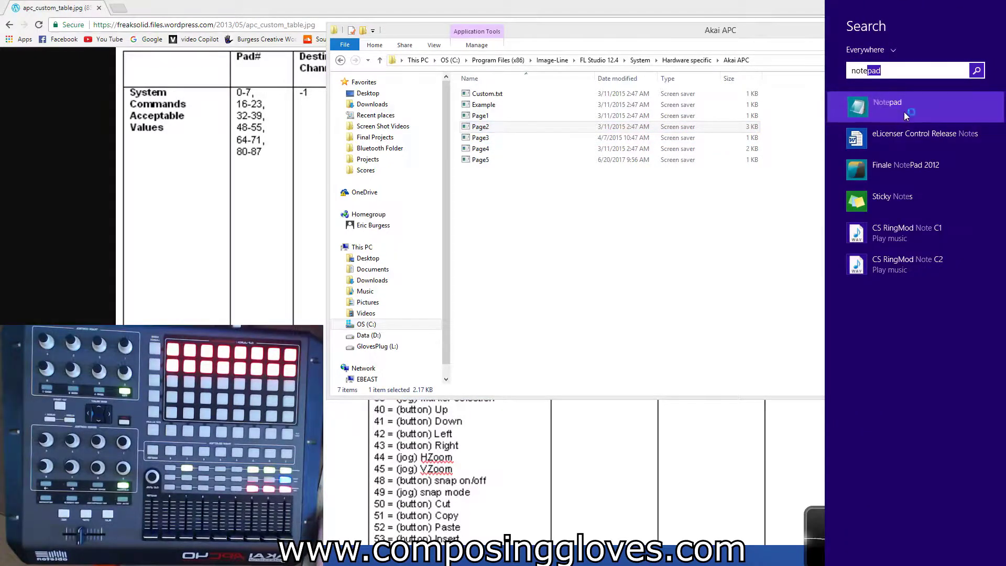
pyautogui.click(897, 112)
pyautogui.moveTo(629, 102); pyautogui.dragTo(708, 103)
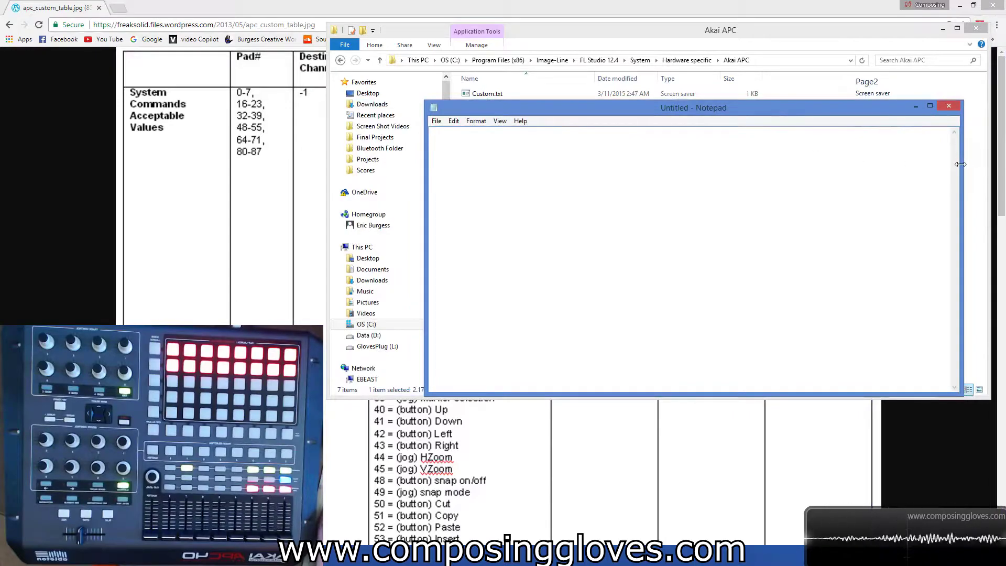
pyautogui.moveTo(960, 164); pyautogui.dragTo(774, 164)
pyautogui.moveTo(658, 108); pyautogui.dragTo(872, 68)
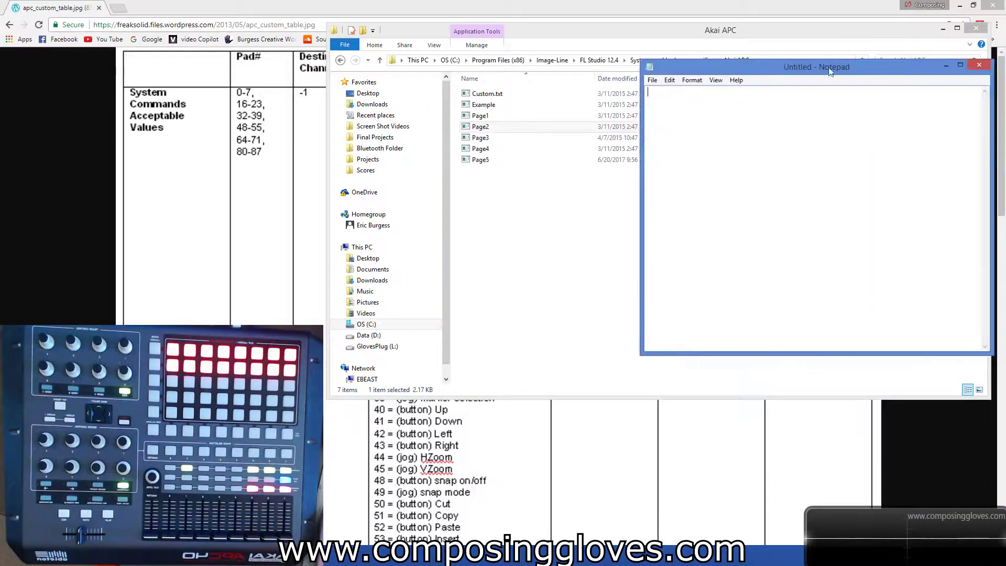
pyautogui.moveTo(482, 105); pyautogui.dragTo(706, 156)
pyautogui.moveTo(768, 67); pyautogui.dragTo(700, 57)
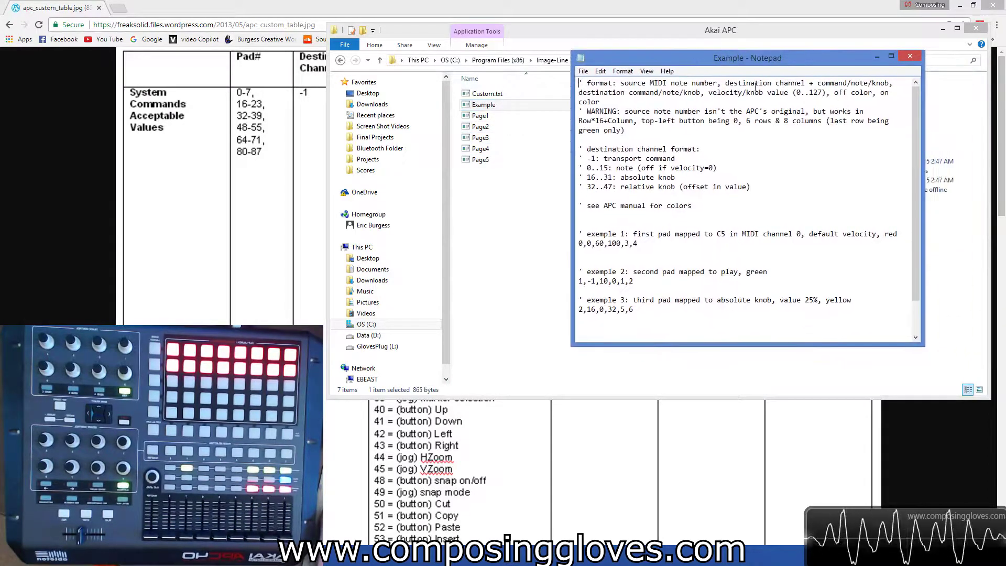
# Move the Example Notepad window over the folder list and widen it to fit the long comment lines
pyautogui.moveTo(924, 115); pyautogui.dragTo(981, 116)
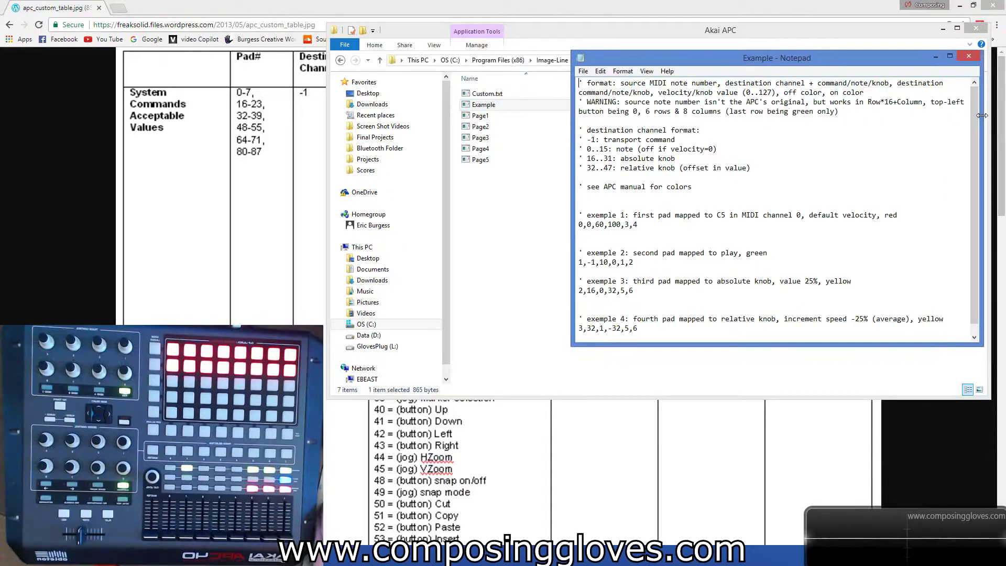
pyautogui.moveTo(878, 65); pyautogui.dragTo(622, 63)
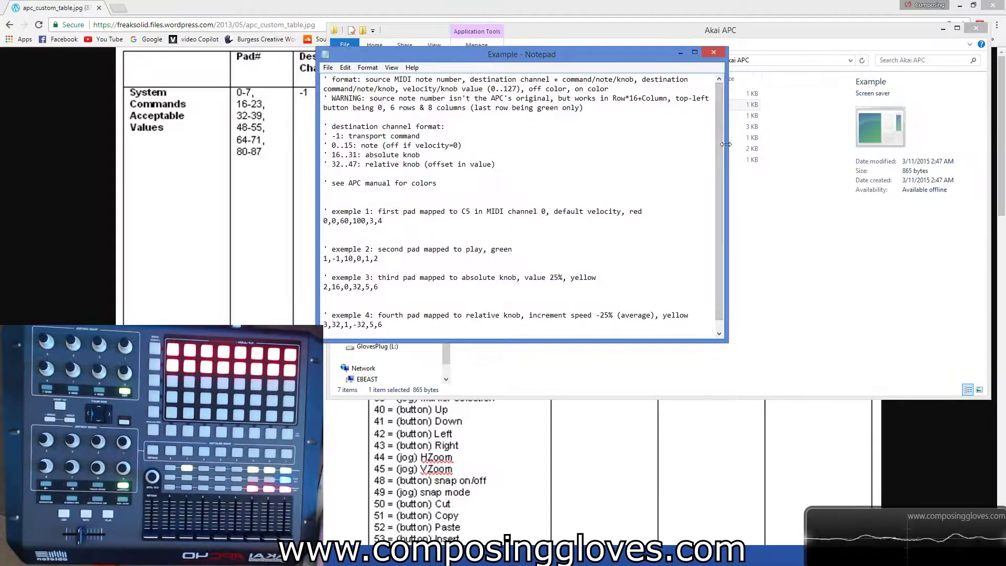
pyautogui.moveTo(726, 140); pyautogui.dragTo(955, 143)
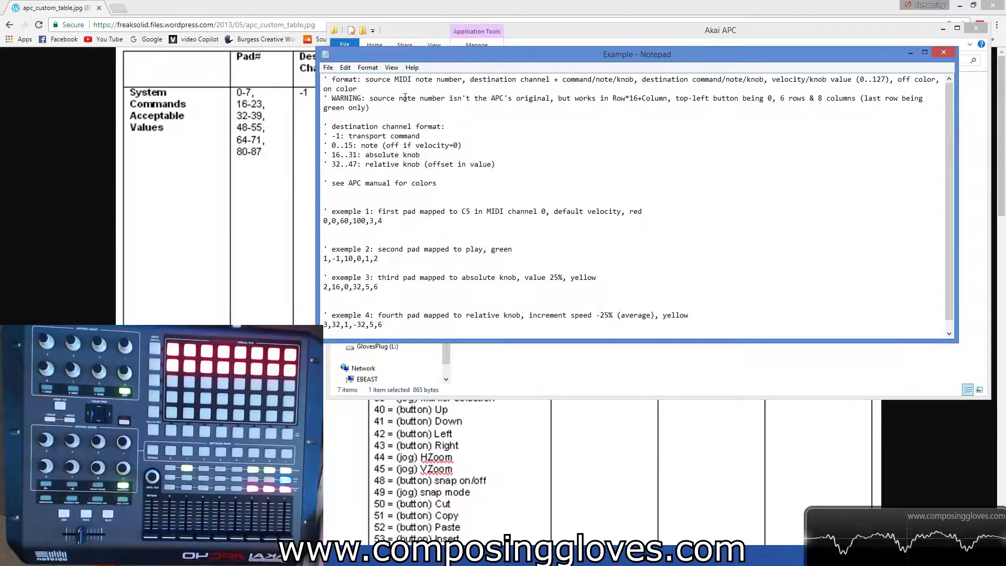
# Highlight the format comment on the first line of the Example script to read its field order
pyautogui.moveTo(331, 82); pyautogui.dragTo(356, 87)
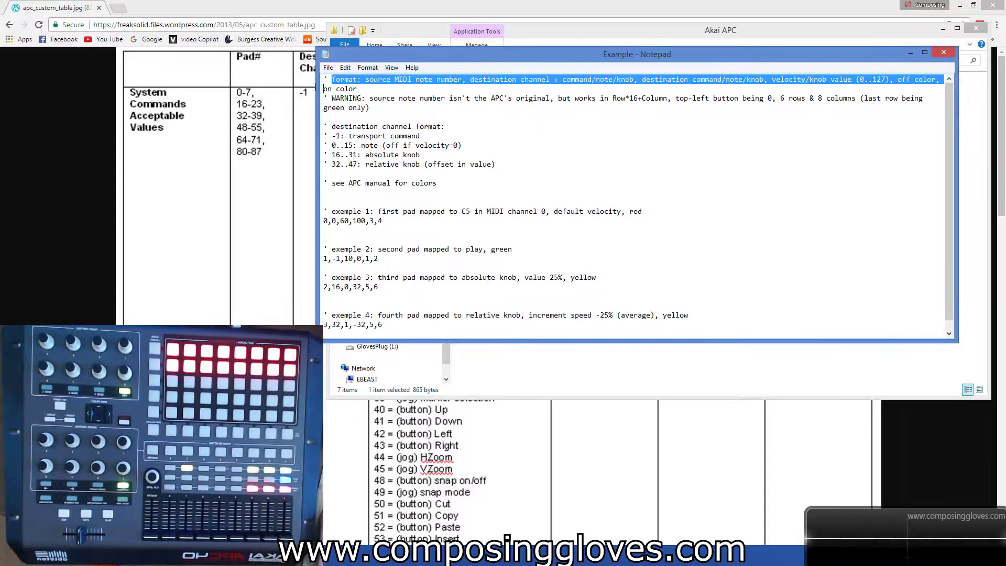
pyautogui.click(356, 85)
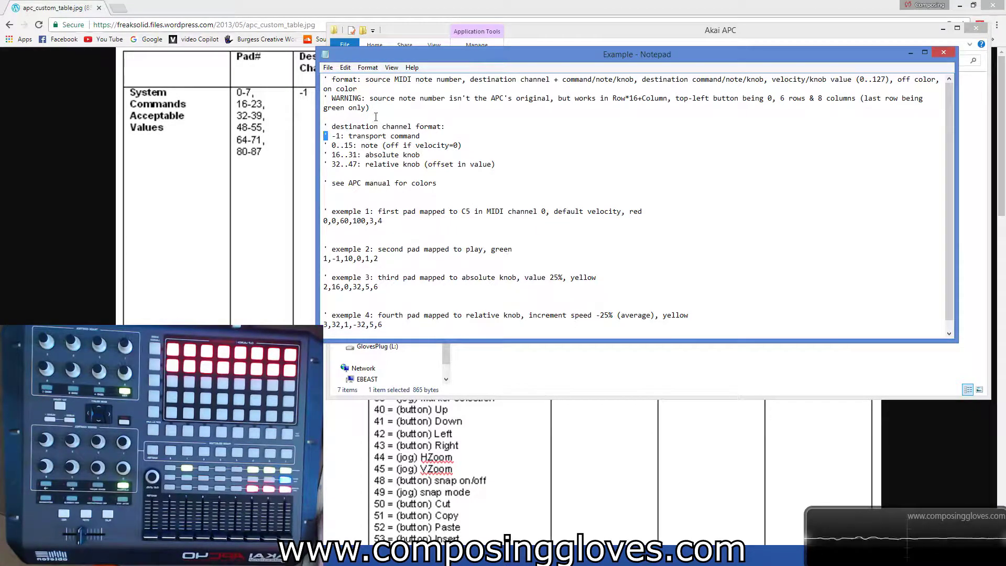
pyautogui.moveTo(329, 79); pyautogui.dragTo(350, 89)
pyautogui.press('Return')
pyautogui.press('BackSpace')
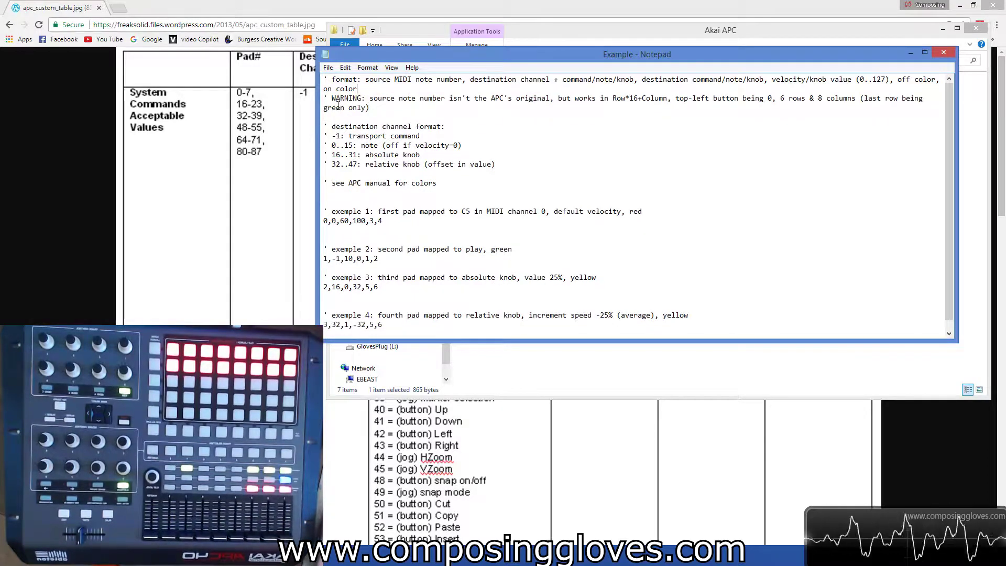
# Turn off Word Wrap so each script line stays on a single line
pyautogui.click(328, 67)
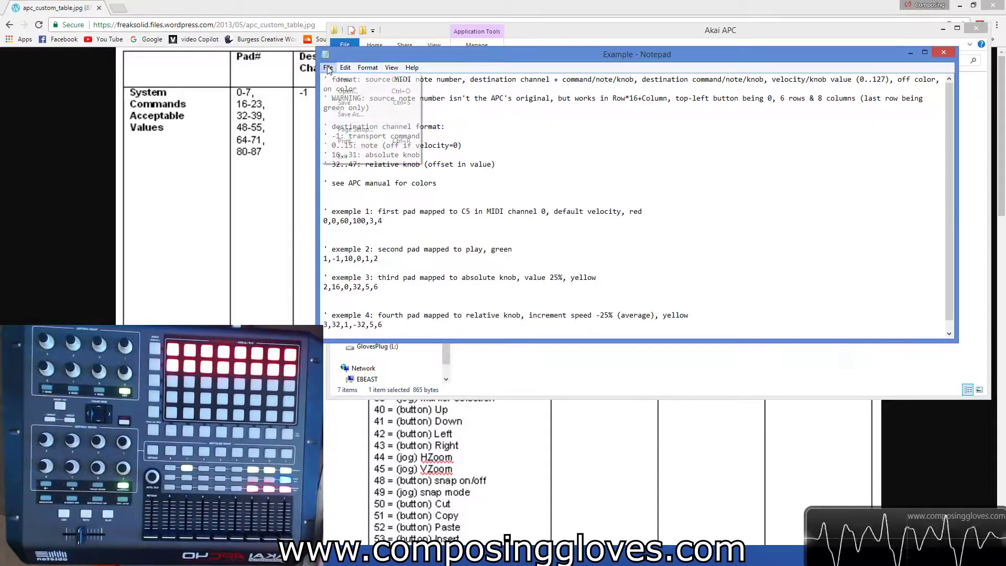
pyautogui.moveTo(349, 70)
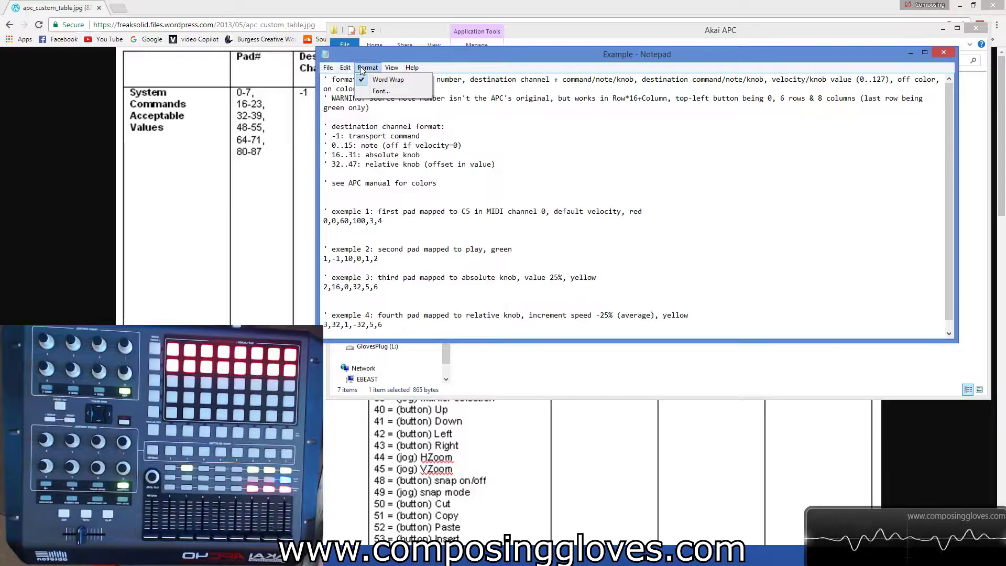
pyautogui.click(378, 79)
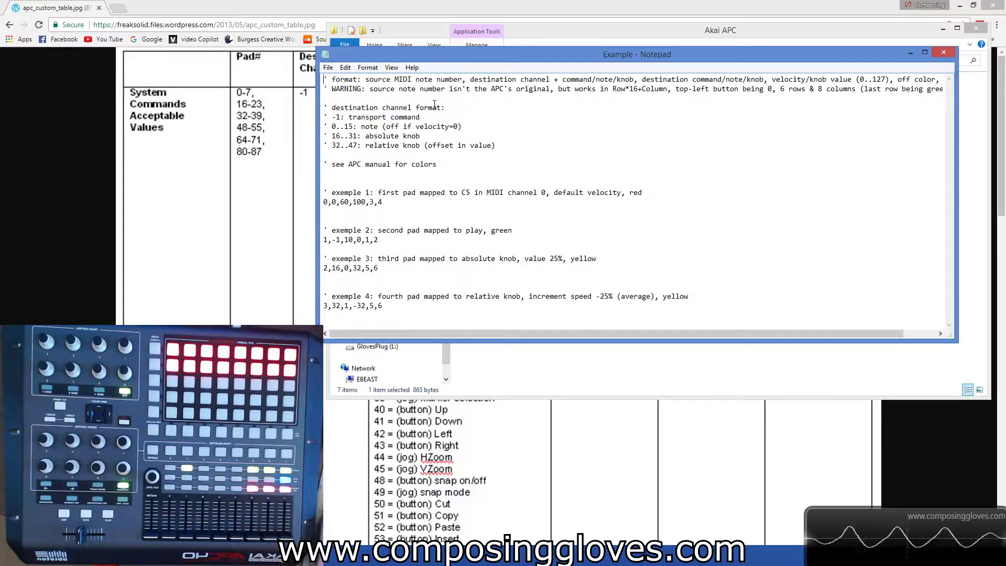
# Examine the example 1 comment, its data line and the comments above them in the Example script
pyautogui.moveTo(326, 204)
pyautogui.mouseDown()
pyautogui.moveTo(386, 203)
pyautogui.moveTo(318, 203)
pyautogui.mouseUp()
pyautogui.click(383, 204)
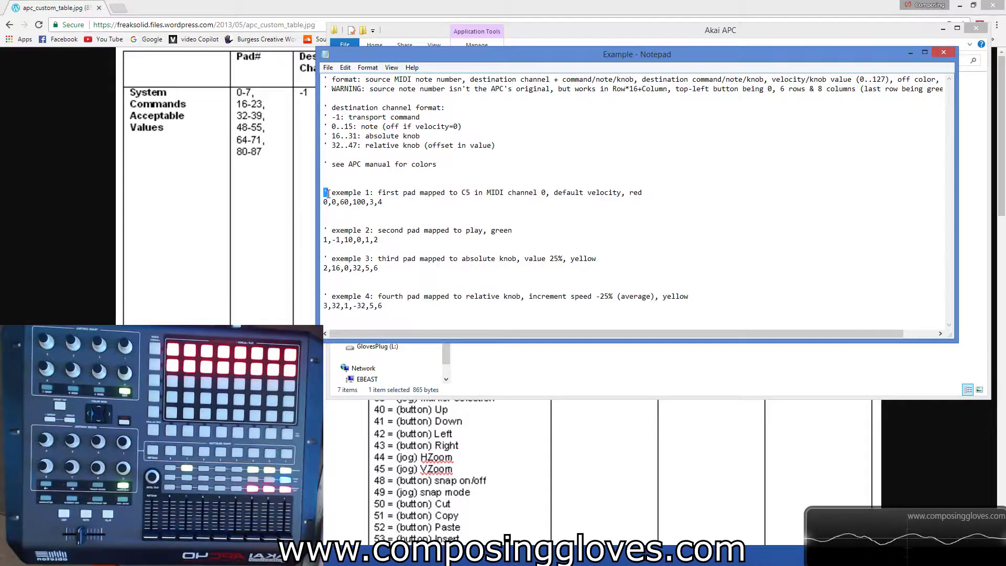
pyautogui.moveTo(643, 193); pyautogui.dragTo(300, 77)
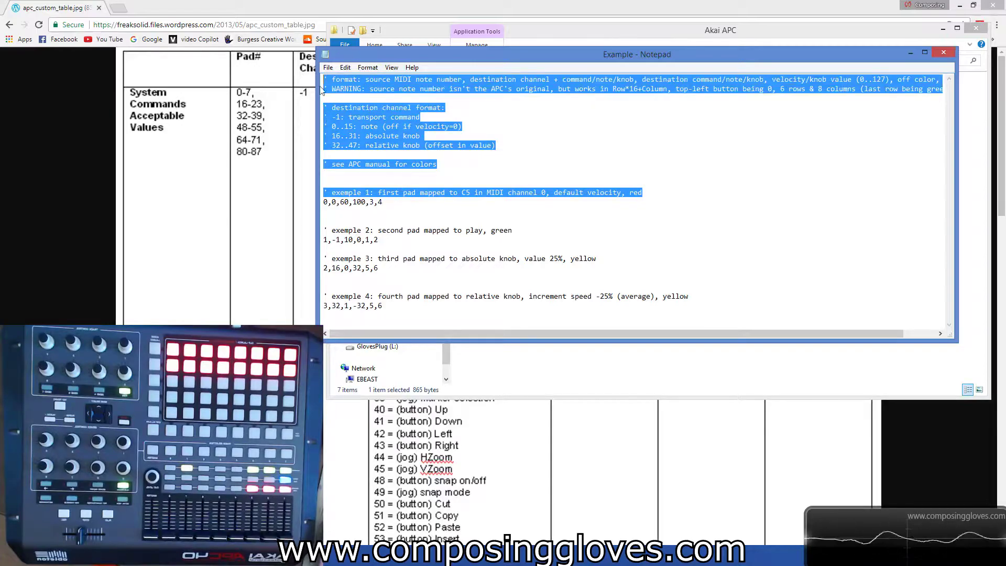
pyautogui.click(482, 174)
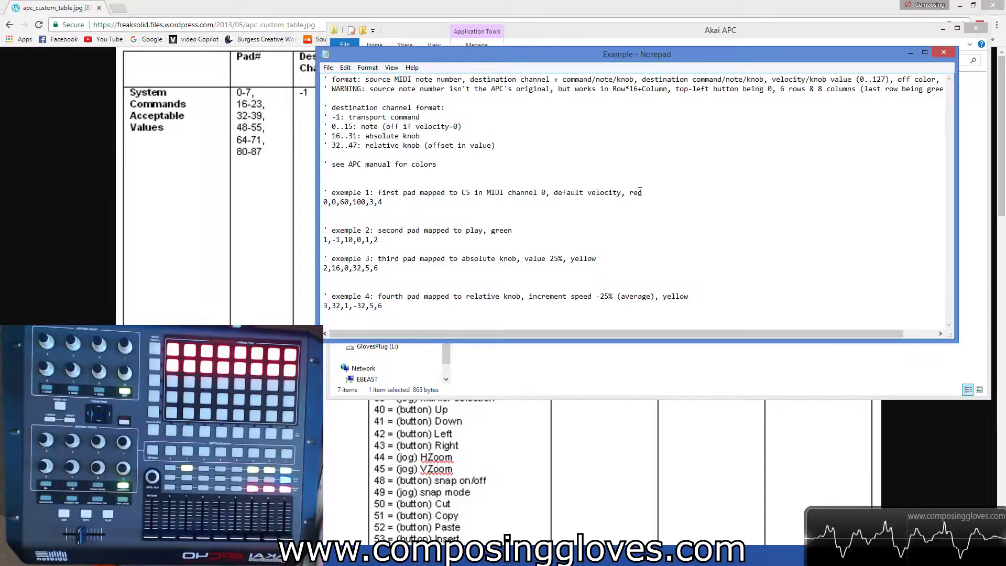
pyautogui.moveTo(652, 193); pyautogui.dragTo(410, 182)
pyautogui.click(377, 170)
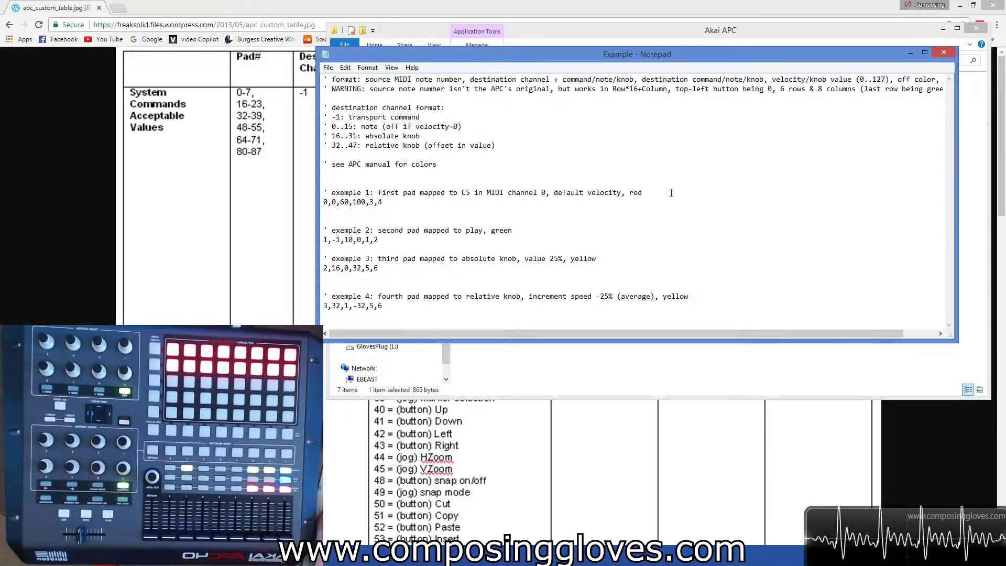
pyautogui.moveTo(670, 190); pyautogui.dragTo(323, 192)
pyautogui.click(404, 192)
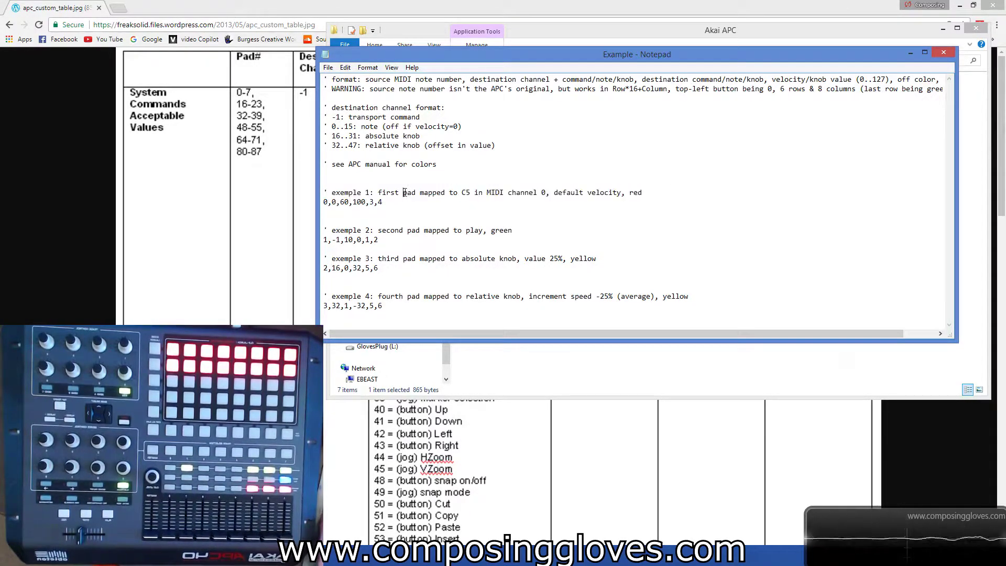
# Compare the comment lines of the script with the data lines of examples 1 and 2
pyautogui.moveTo(331, 192); pyautogui.dragTo(542, 192)
pyautogui.click(331, 193)
pyautogui.moveTo(331, 192); pyautogui.dragTo(654, 191)
pyautogui.click(411, 163)
pyautogui.moveTo(332, 80); pyautogui.dragTo(547, 165)
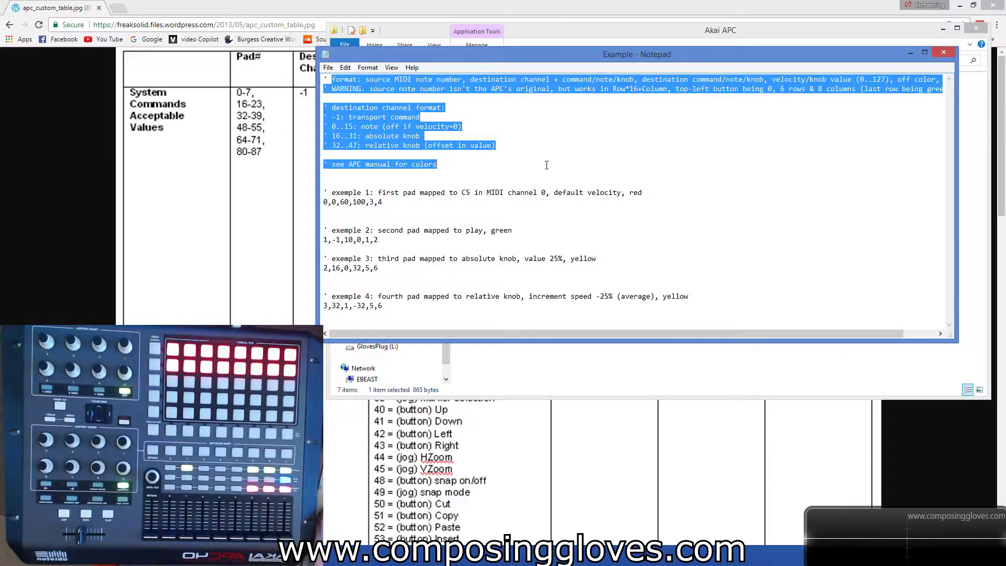
pyautogui.click(562, 163)
pyautogui.hscroll(2, 538, 140)
pyautogui.hscroll(-2, 534, 131)
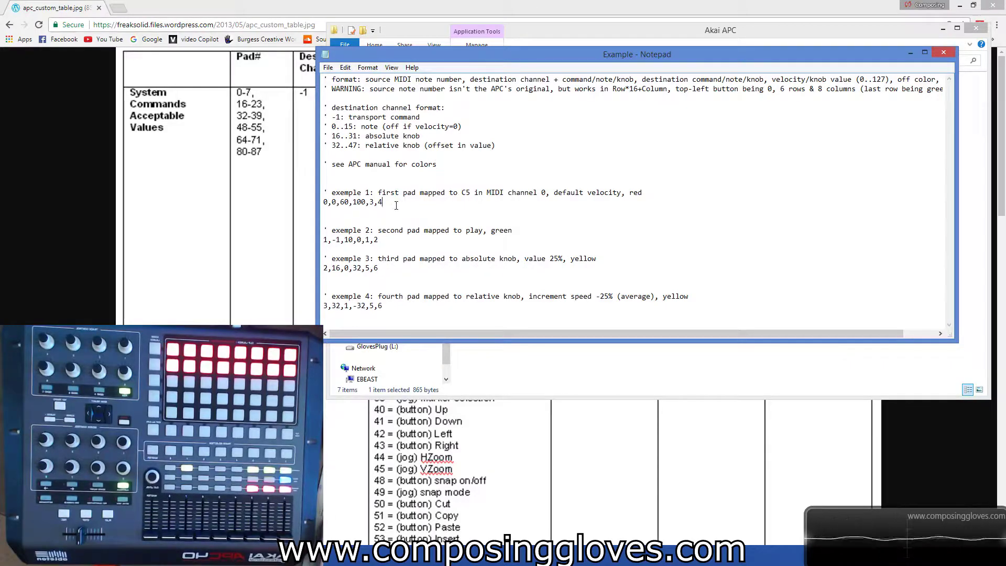
pyautogui.moveTo(399, 205); pyautogui.dragTo(323, 204)
pyautogui.moveTo(388, 241); pyautogui.dragTo(328, 239)
# Switch to the APC custom table in Chrome and review its system command, note channel and controller sections
pyautogui.click(71, 212)
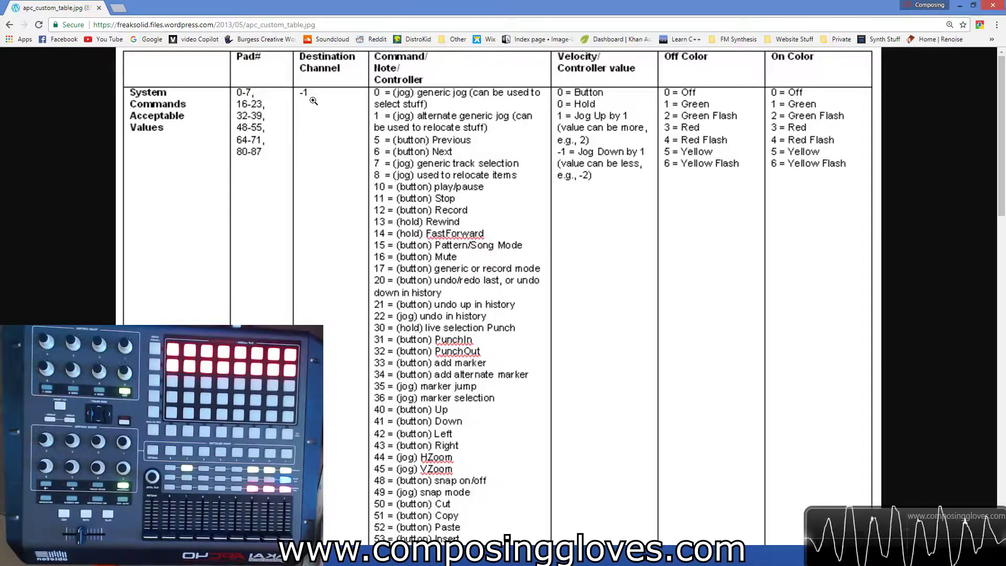
pyautogui.scroll(-8, 453, 99)
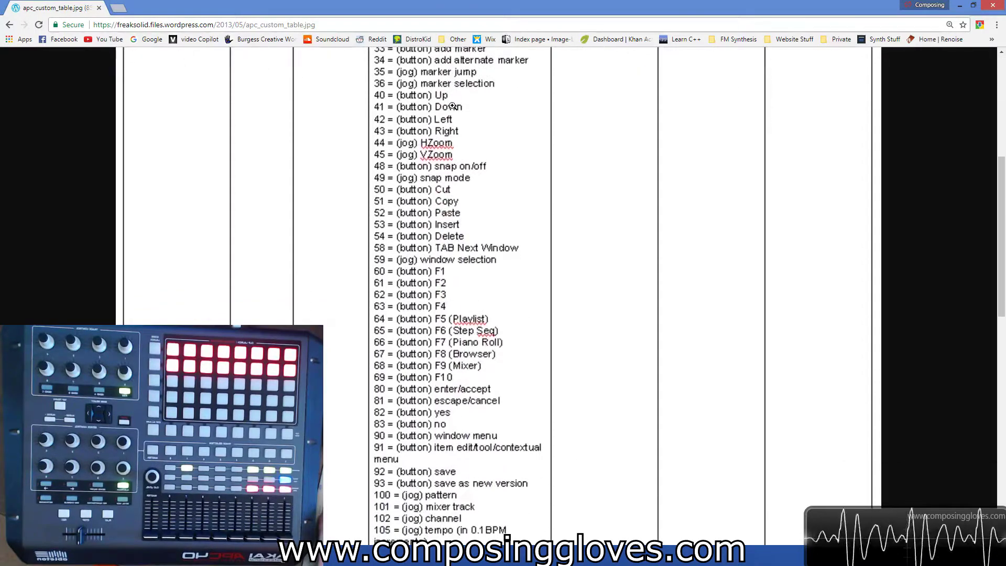
pyautogui.scroll(8, 461, 256)
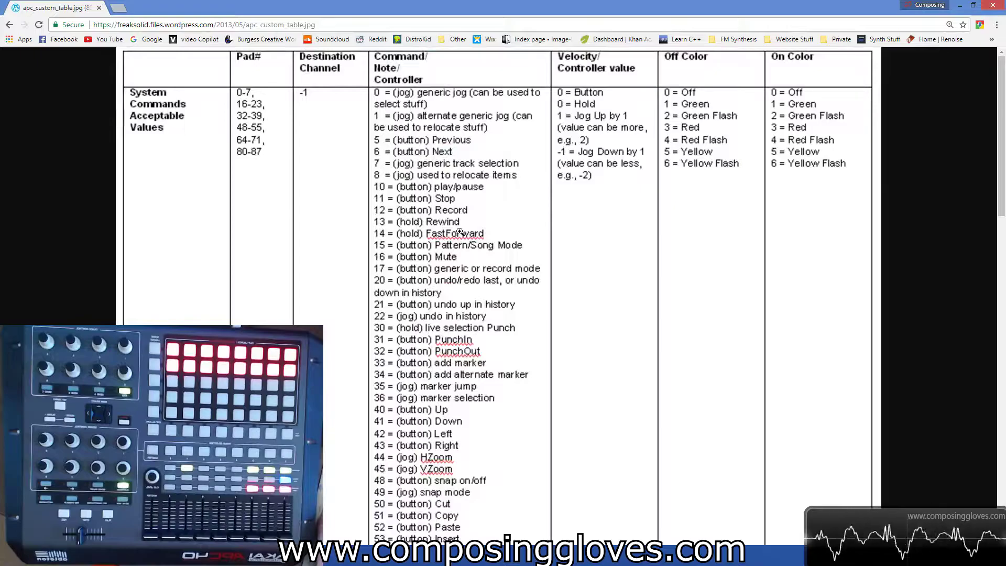
pyautogui.scroll(-5, 443, 187)
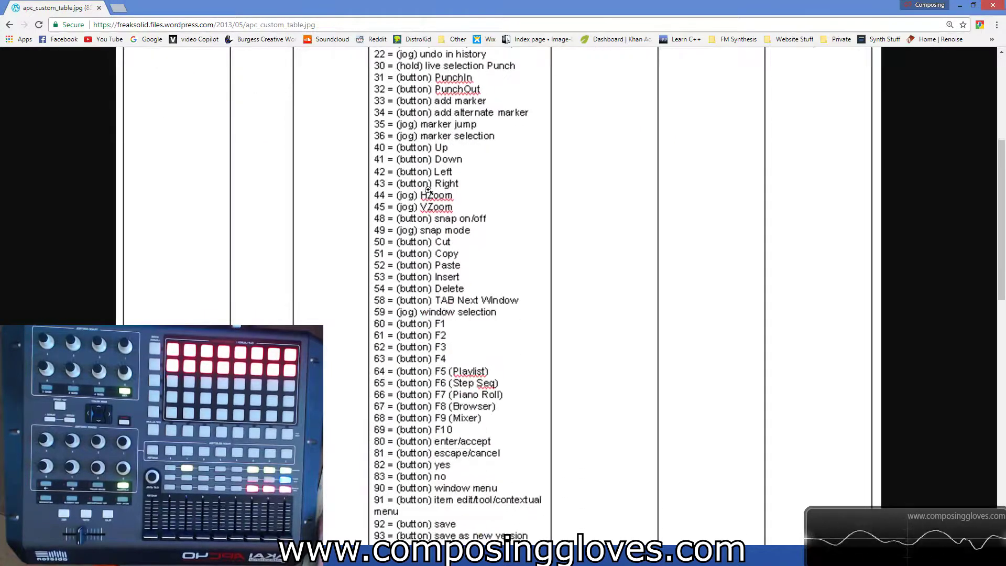
pyautogui.scroll(-3, 453, 205)
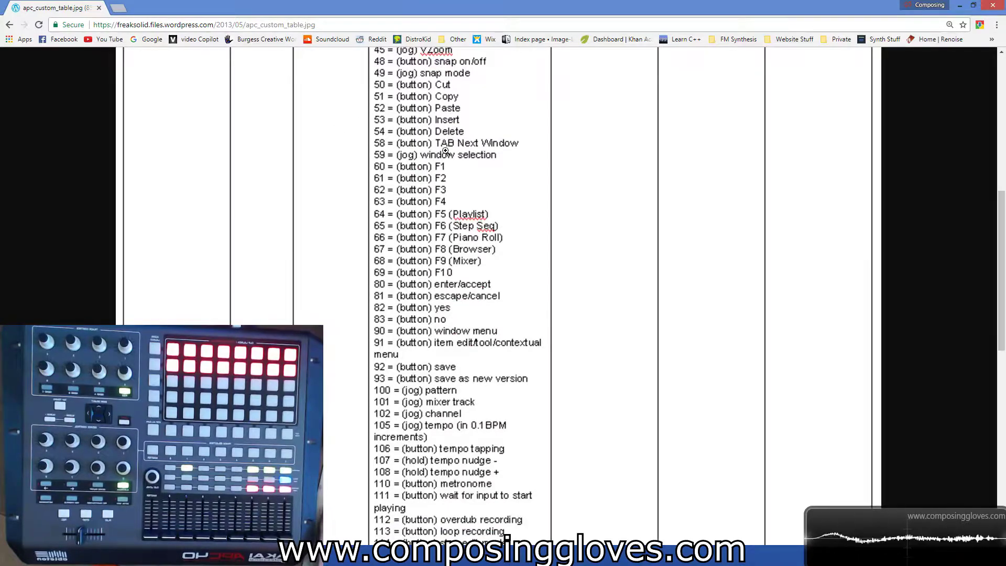
pyautogui.scroll(-9, 445, 151)
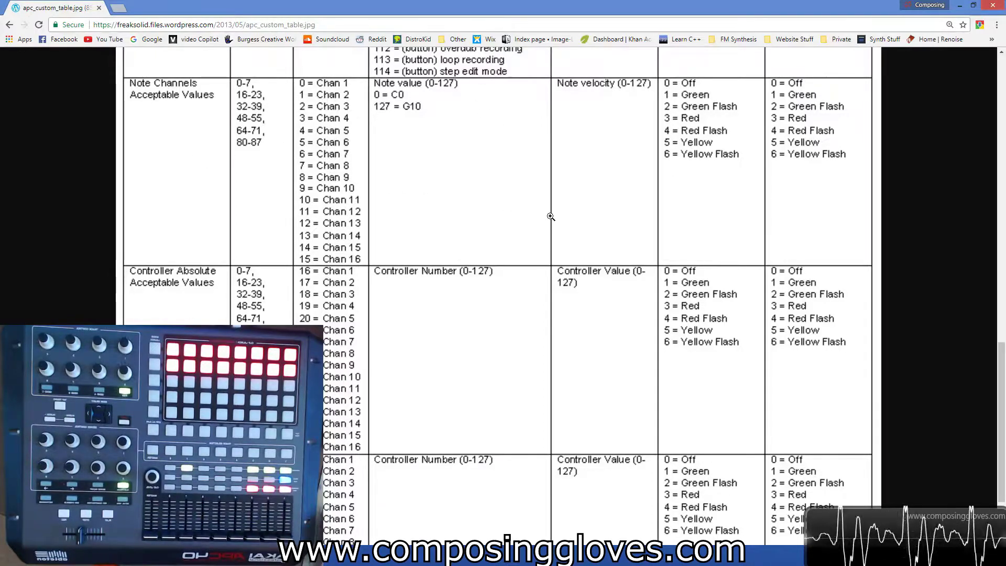
pyautogui.scroll(15, 544, 212)
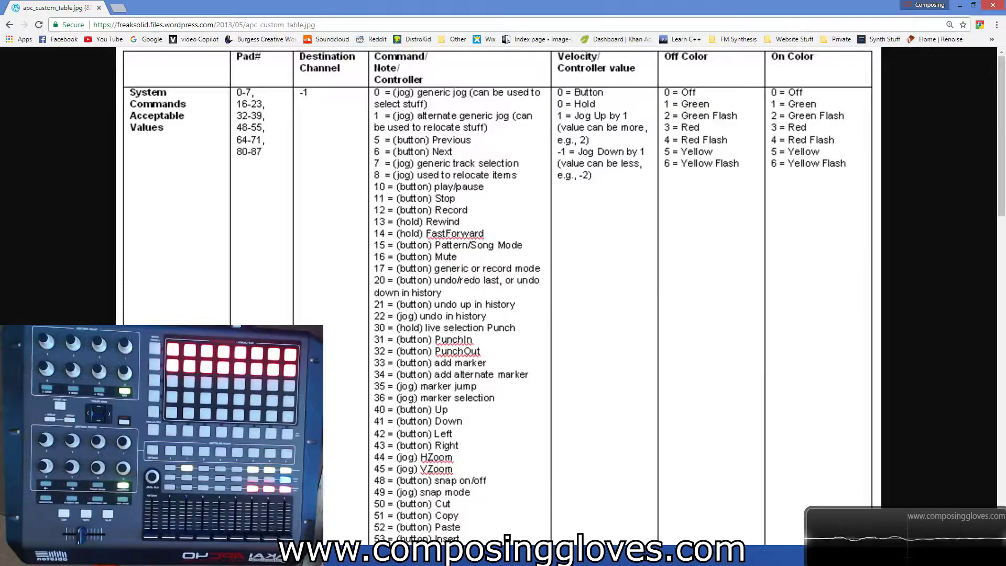
# Return to Notepad and reorder the example 1 comment to read "first pad,in MIDI channel 0, mapped to C5"
pyautogui.hotkey('alt', 'Tab')
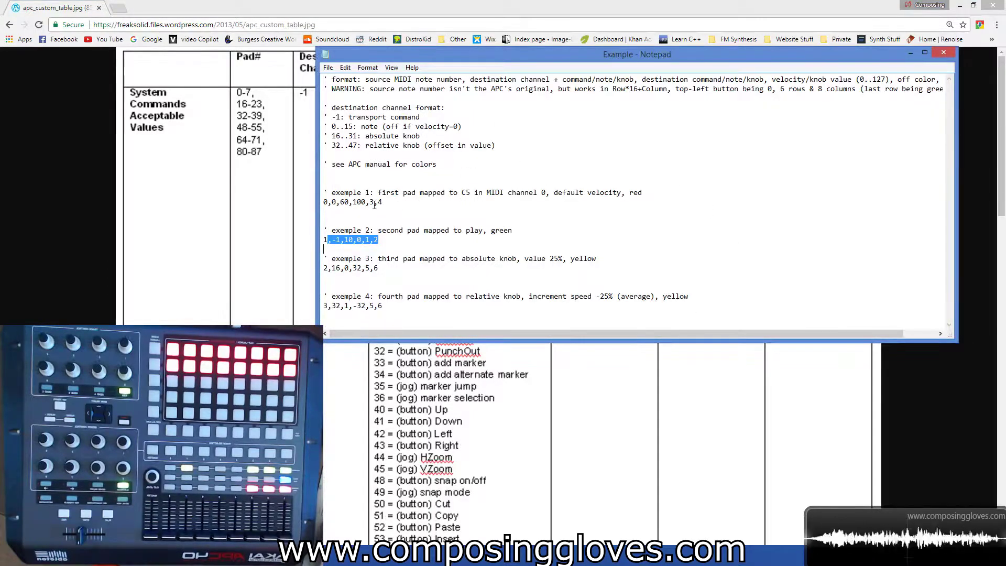
pyautogui.moveTo(547, 192); pyautogui.dragTo(482, 194)
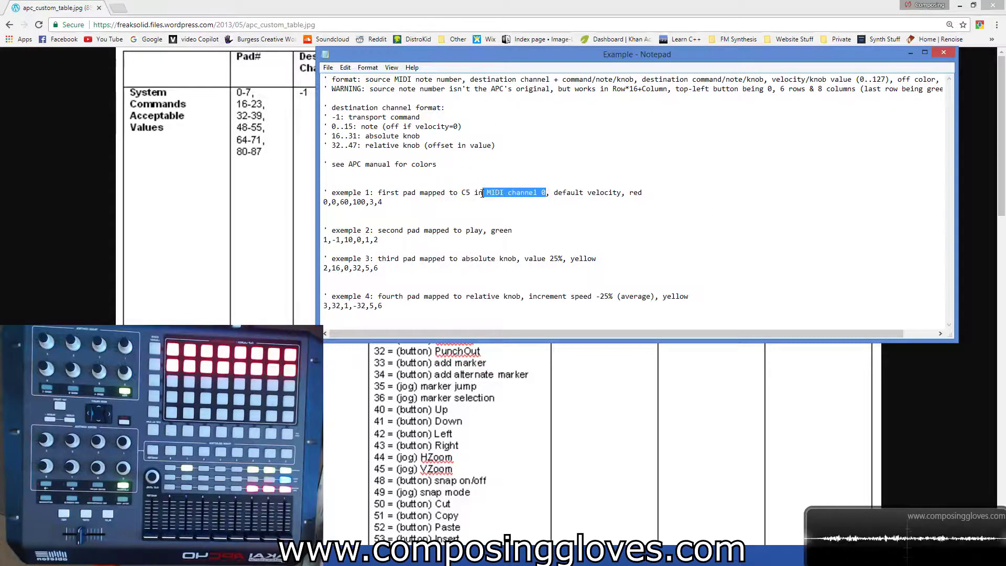
pyautogui.press('BackSpace')
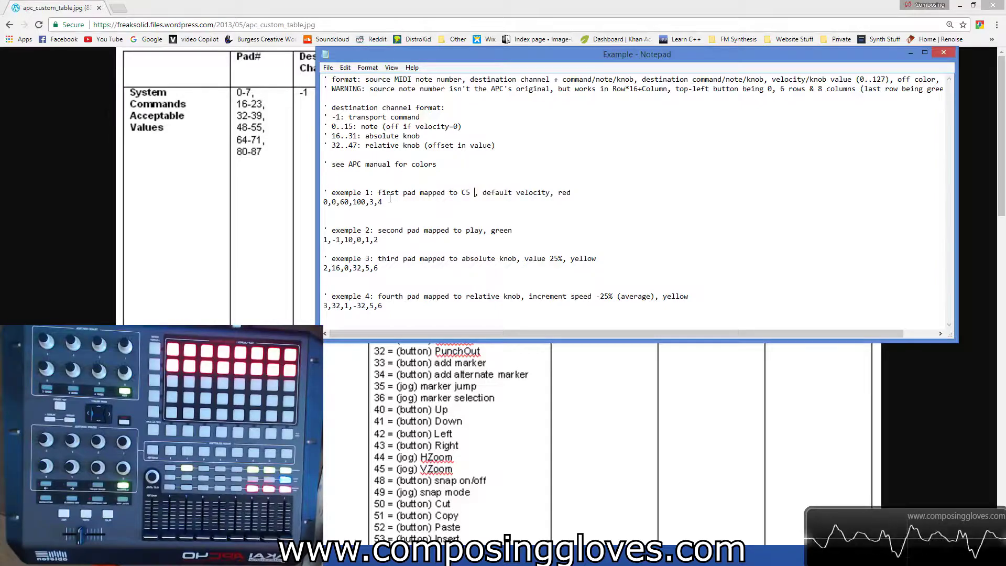
pyautogui.click(416, 193)
pyautogui.write(',in MIDI channel 0,')
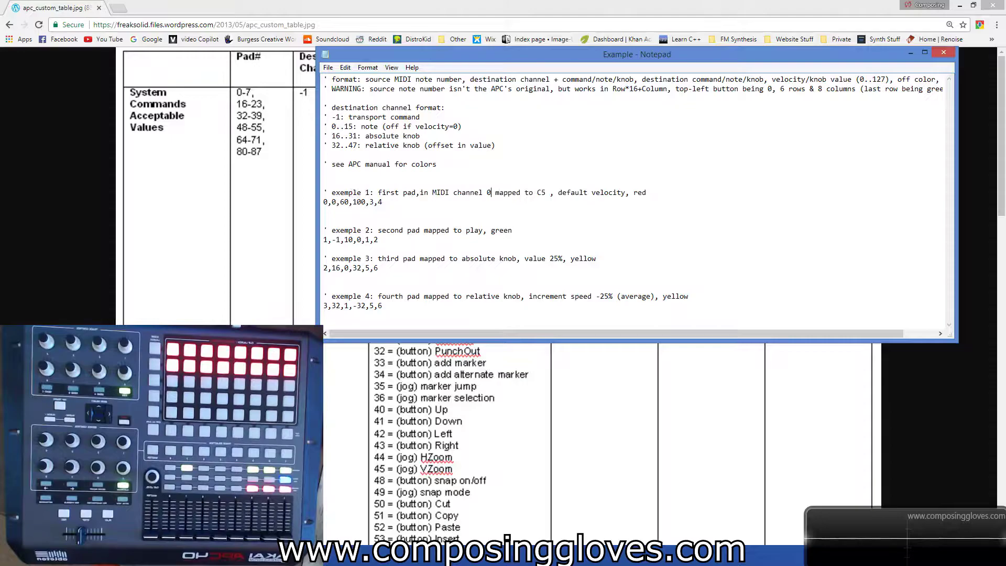
pyautogui.press('Down')
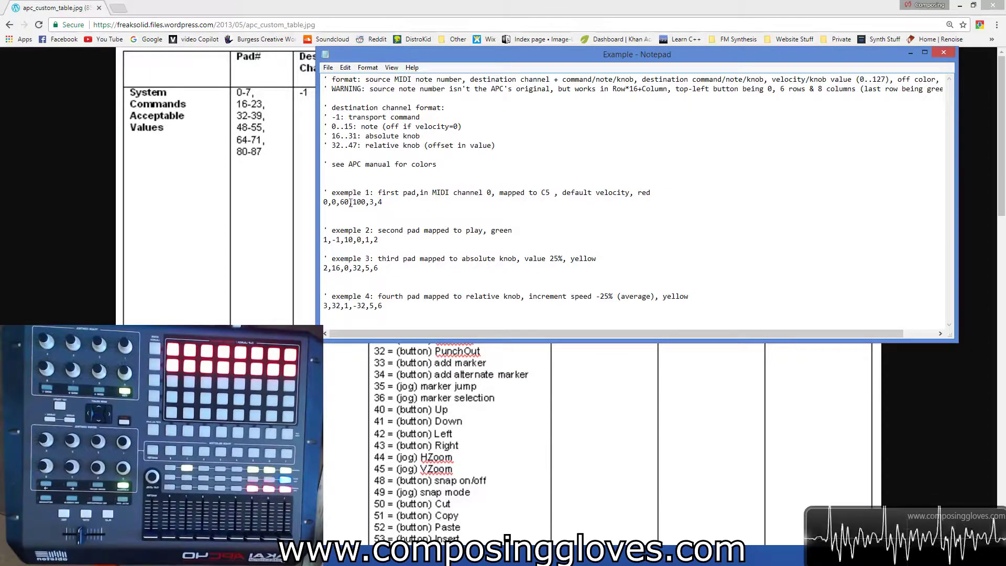
# Examine each value of example 1's data line and check the off and on color codes in Chrome's APC table
pyautogui.doubleClick(325, 202)
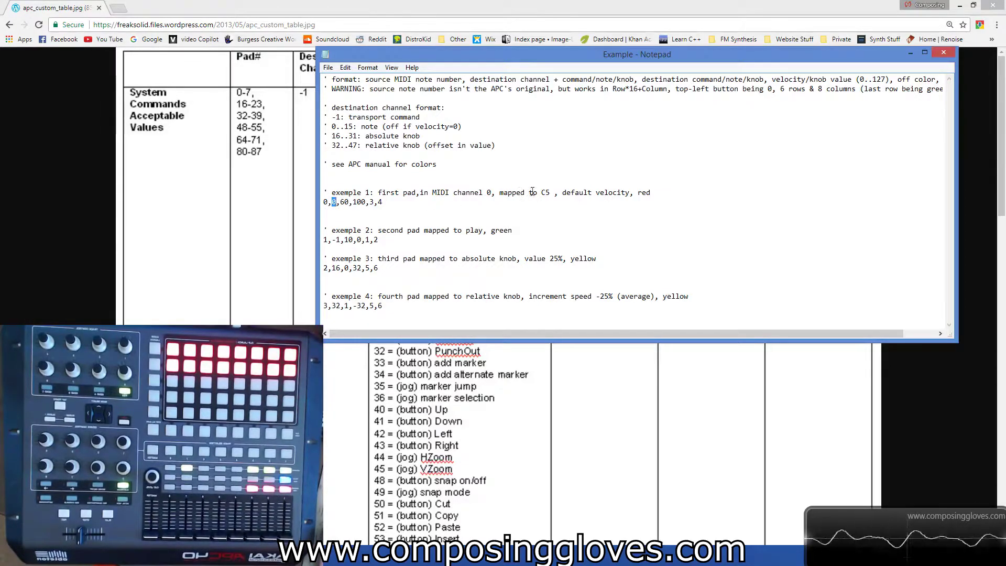
pyautogui.click(375, 202)
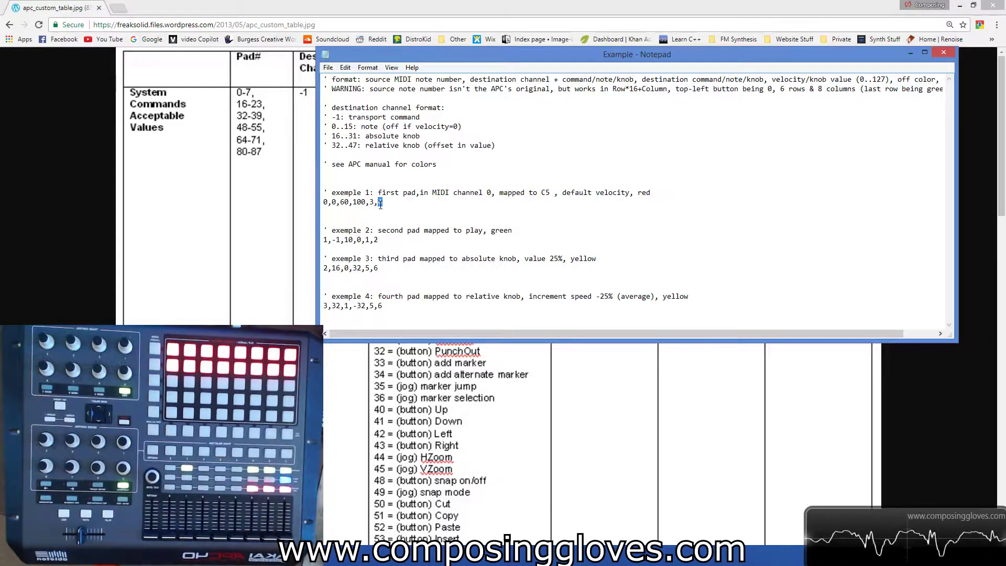
pyautogui.moveTo(381, 202)
pyautogui.mouseDown()
pyautogui.moveTo(340, 202)
pyautogui.moveTo(365, 202)
pyautogui.mouseUp()
pyautogui.click(968, 421)
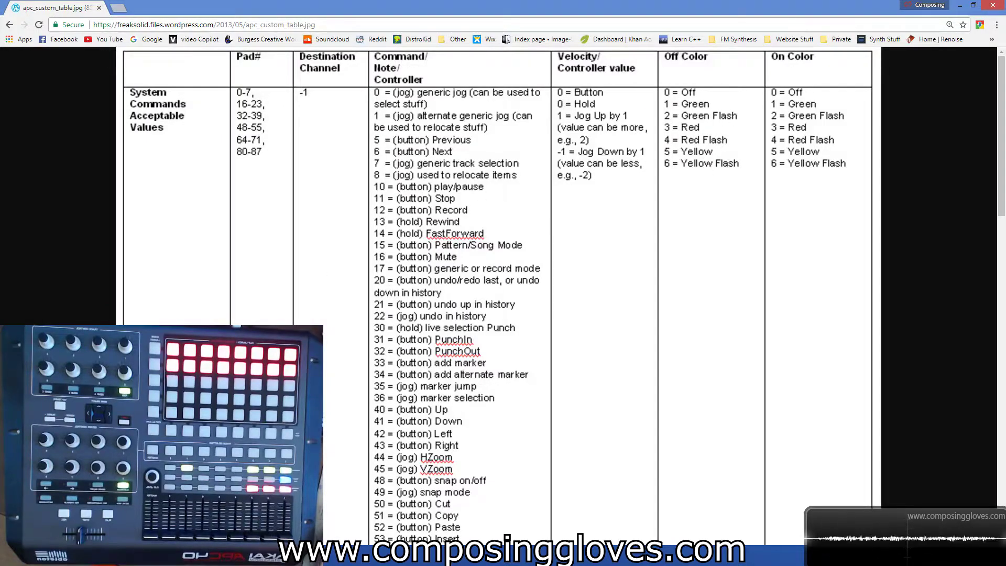
pyautogui.hotkey('alt', 'Tab')
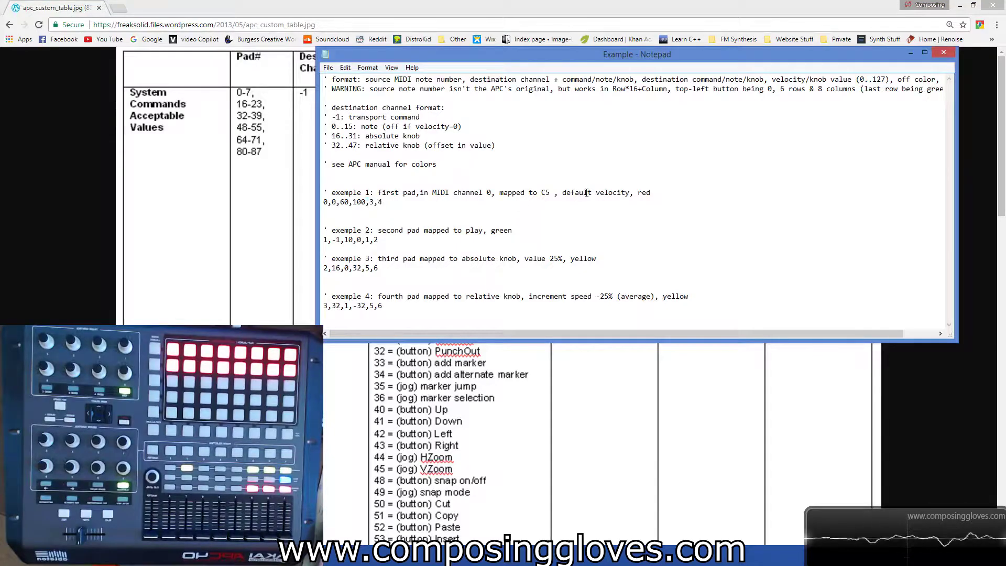
# Compare example 2's data line with example 1's and check its destination channel value in Chrome's APC table
pyautogui.moveTo(323, 230); pyautogui.dragTo(378, 239)
pyautogui.click(341, 207)
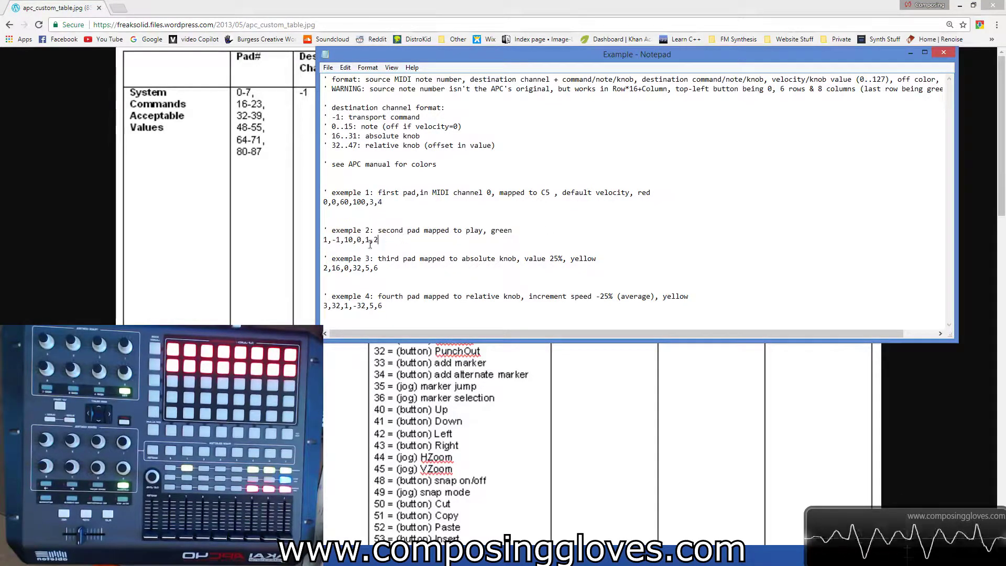
pyautogui.moveTo(383, 202); pyautogui.dragTo(323, 202)
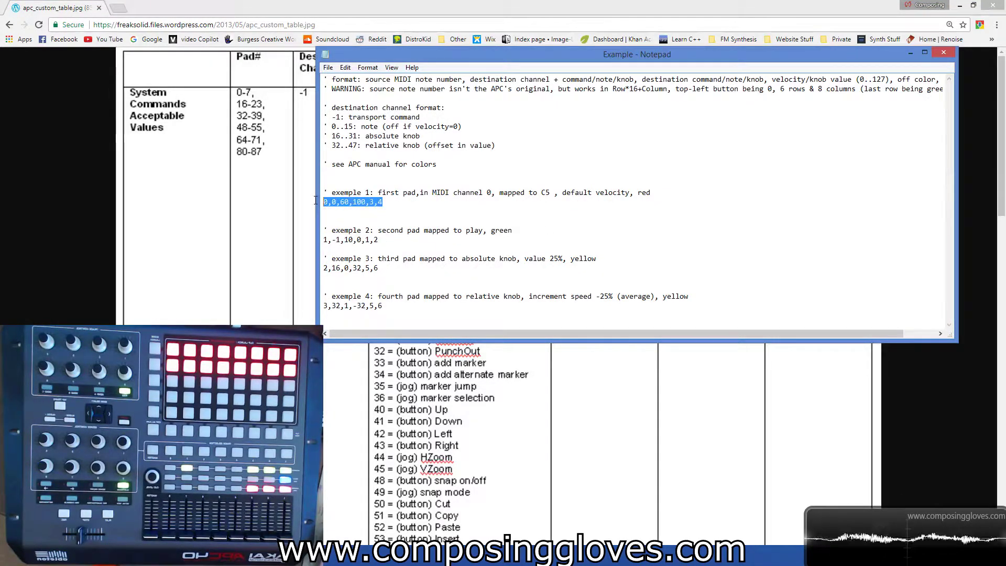
pyautogui.doubleClick(334, 240)
pyautogui.click(212, 171)
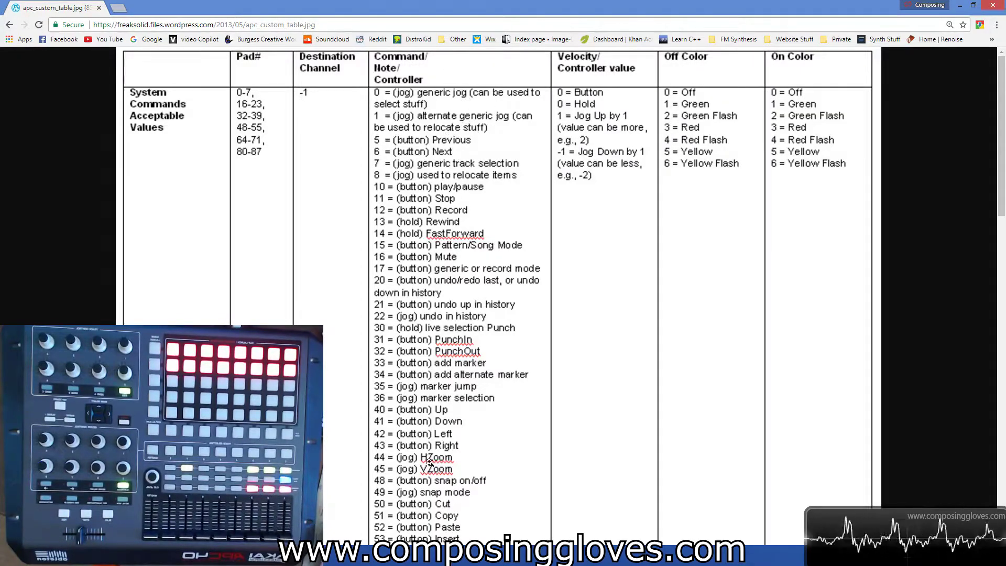
# Check example 2's command and velocity values against the system commands section of Chrome's APC table
pyautogui.click(319, 531)
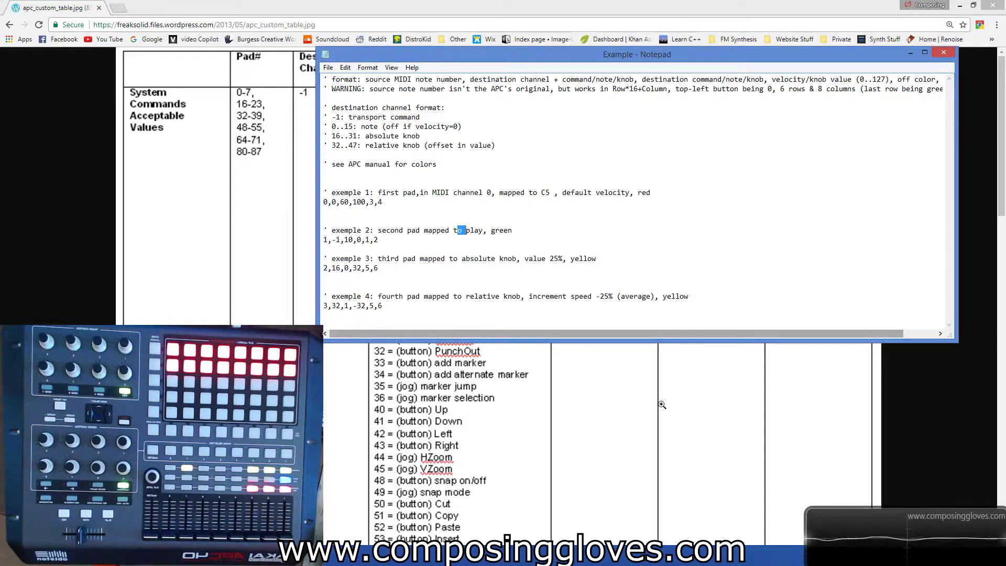
pyautogui.click(369, 351)
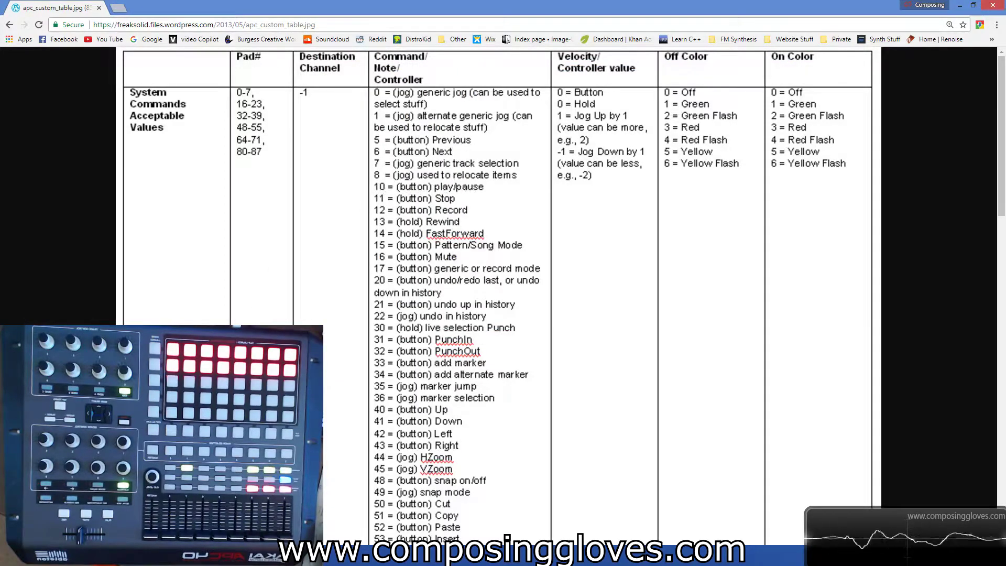
pyautogui.hotkey('alt', 'Tab')
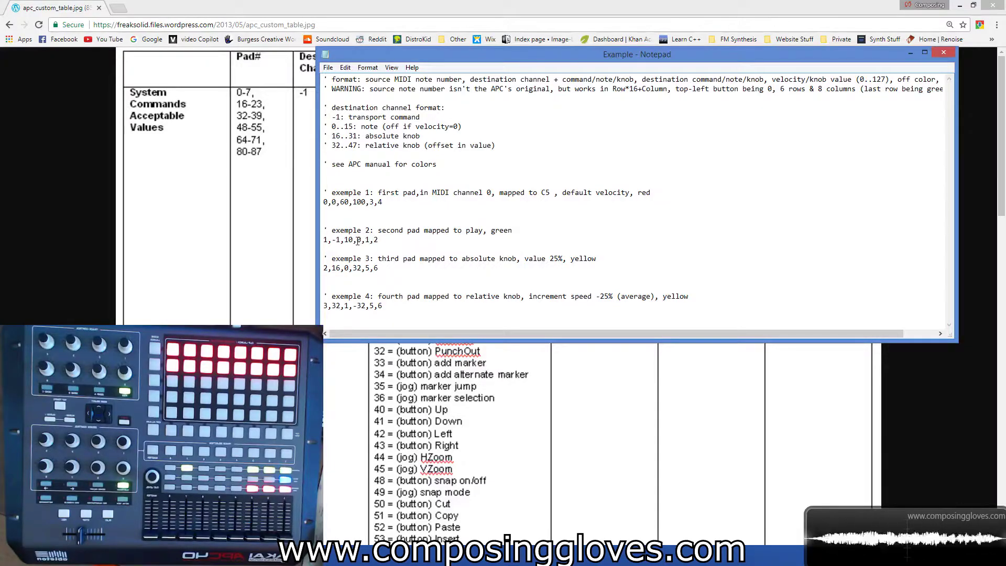
pyautogui.hotkey('alt', 'Tab')
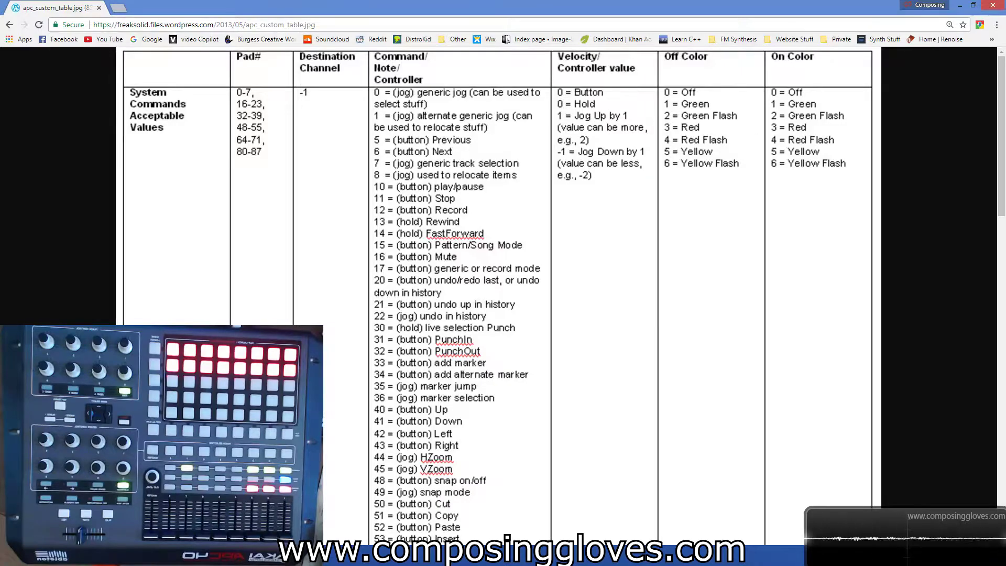
pyautogui.hotkey('alt', 'Tab')
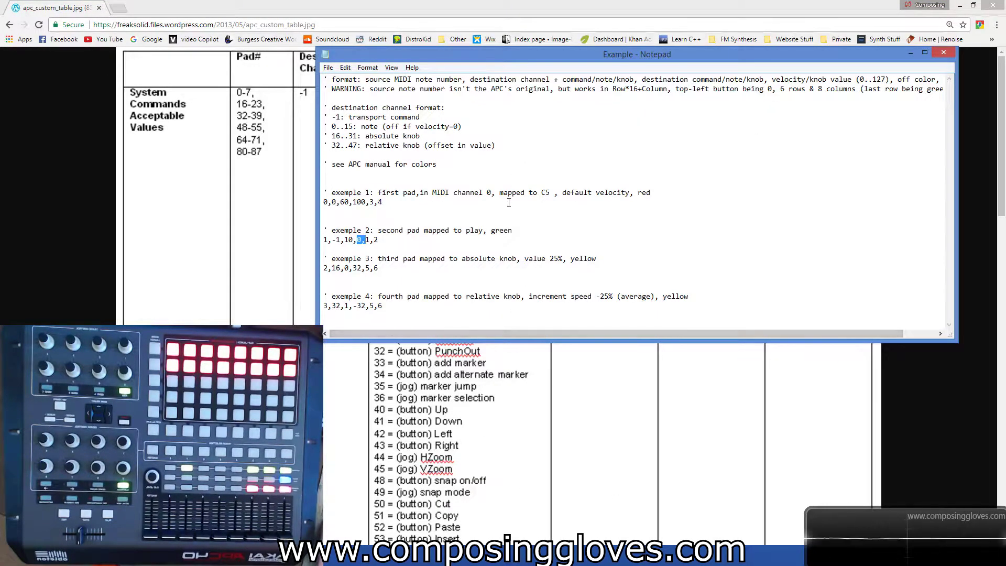
pyautogui.hotkey('alt', 'Tab')
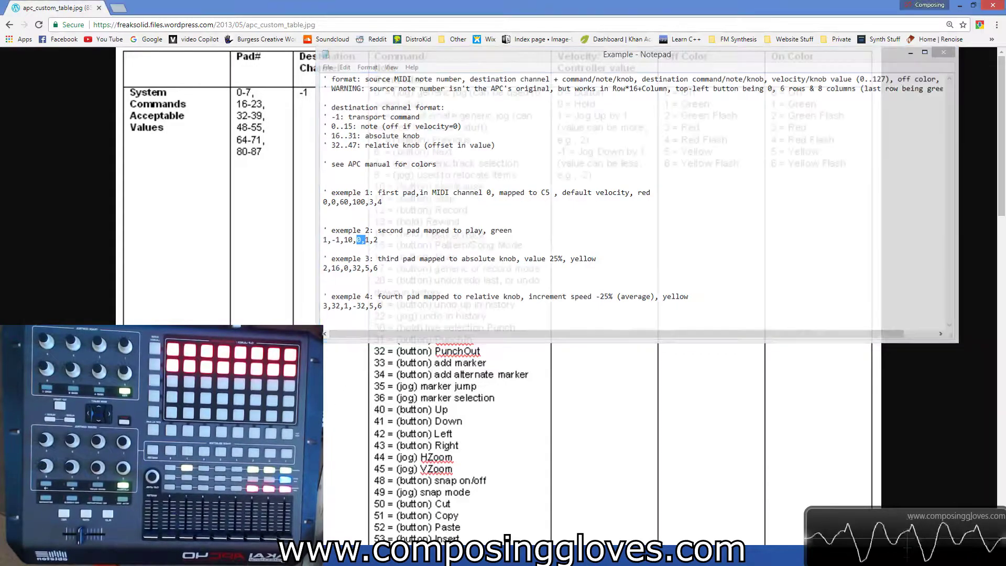
# Switch to the Akai APC folder in File Explorer, place its window below the example 2 lines, and select Page5
pyautogui.hotkey('alt', 'Tab')
pyautogui.press('Tab')
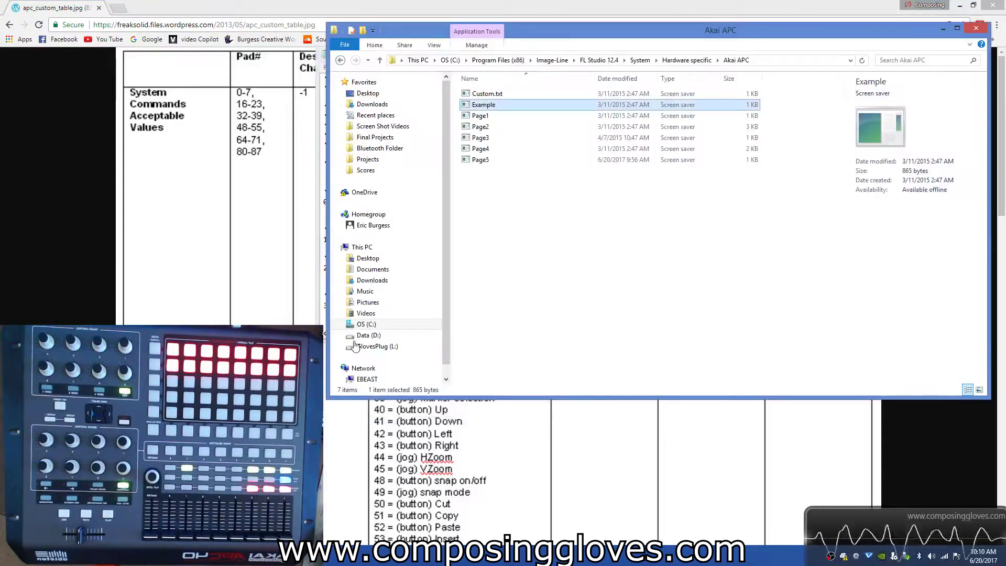
pyautogui.moveTo(560, 31); pyautogui.dragTo(573, 266)
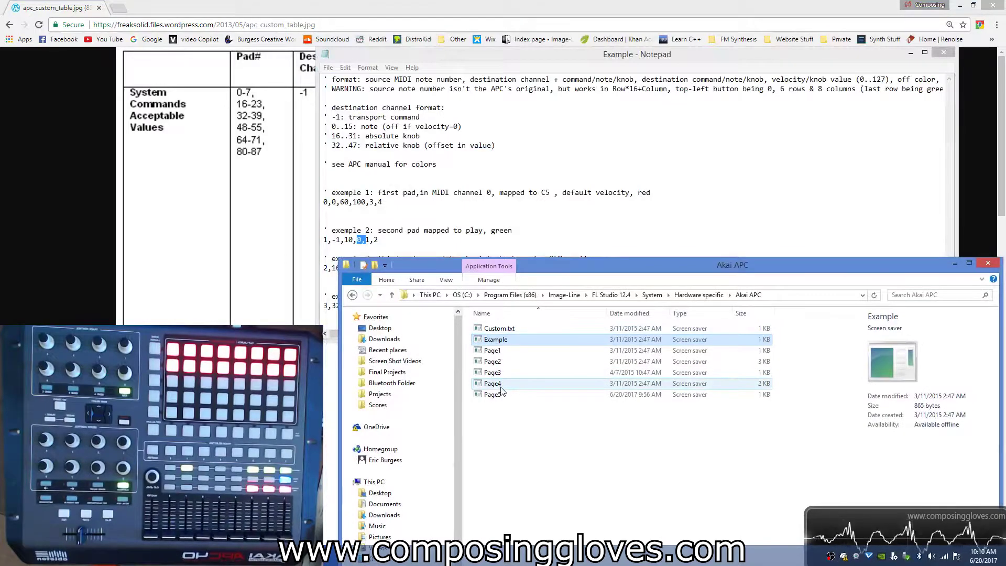
pyautogui.click(500, 395)
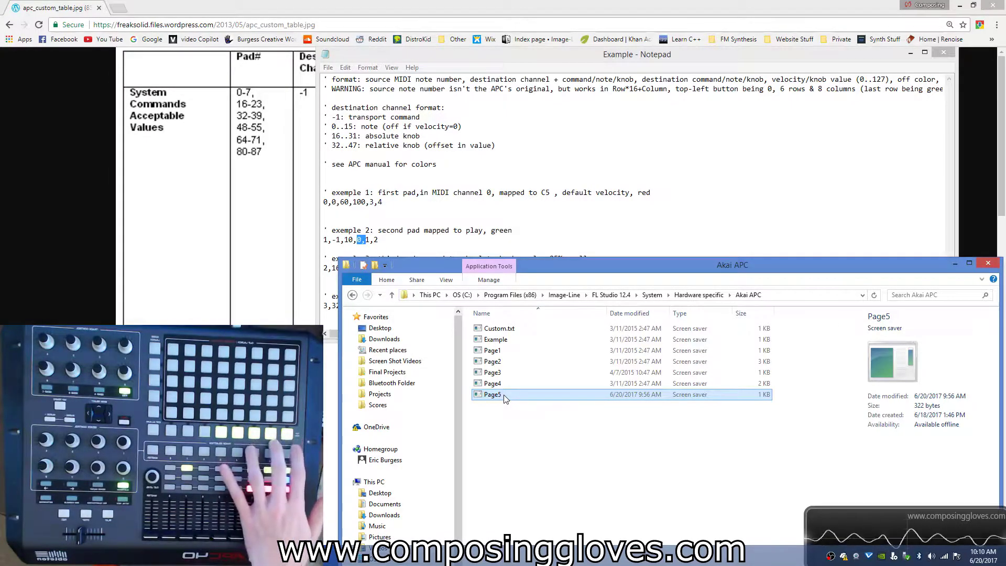
# Open the Custom.txt script from the Akai APC folder in Notepad, discarding the changes to Example
pyautogui.click(514, 343)
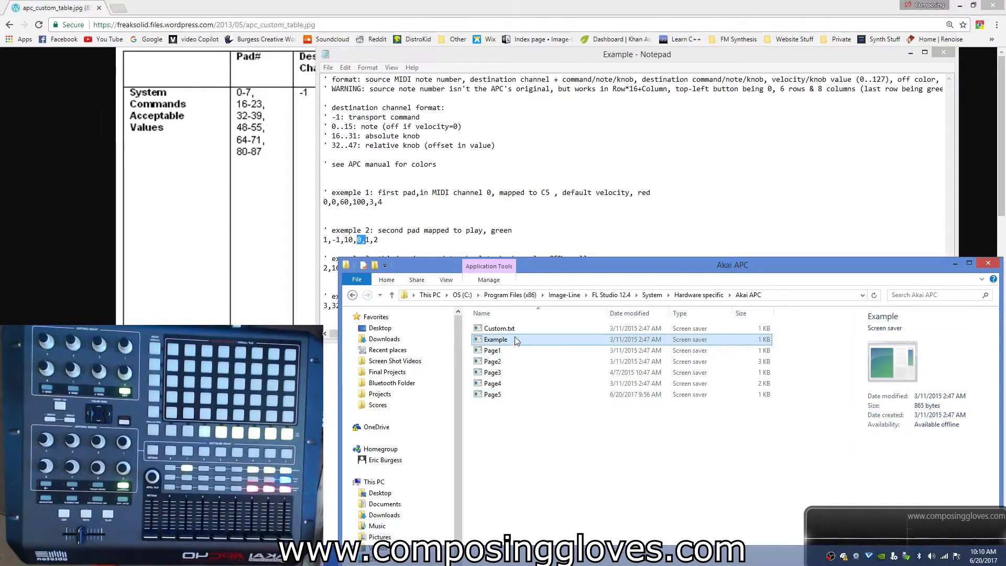
pyautogui.click(515, 331)
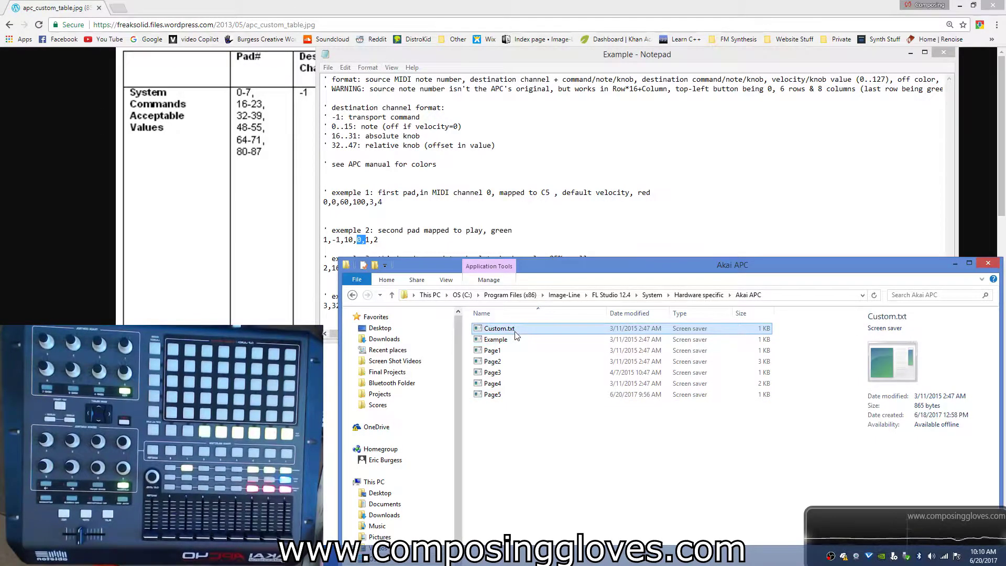
pyautogui.click(511, 340)
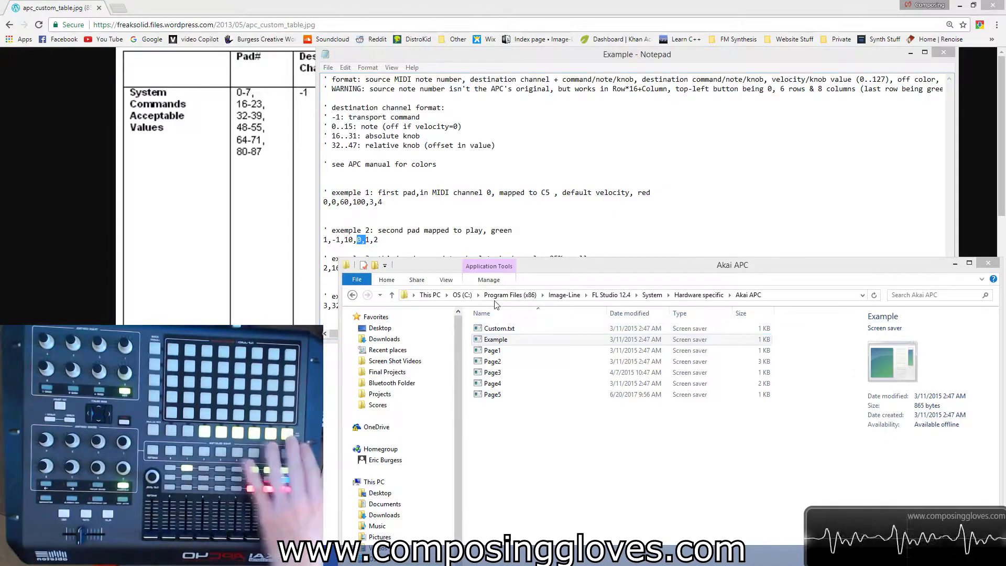
pyautogui.click(513, 329)
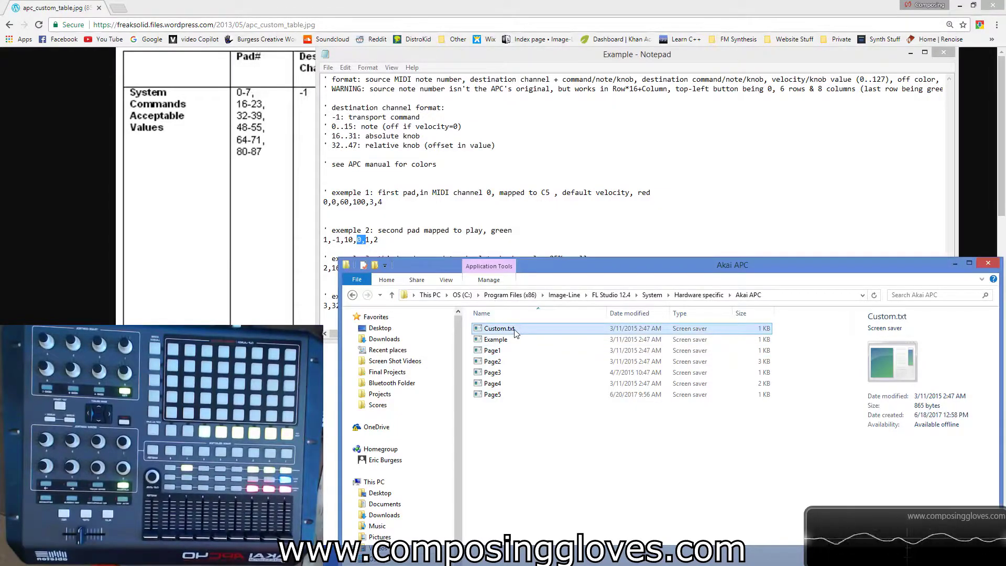
pyautogui.moveTo(515, 333); pyautogui.dragTo(547, 199)
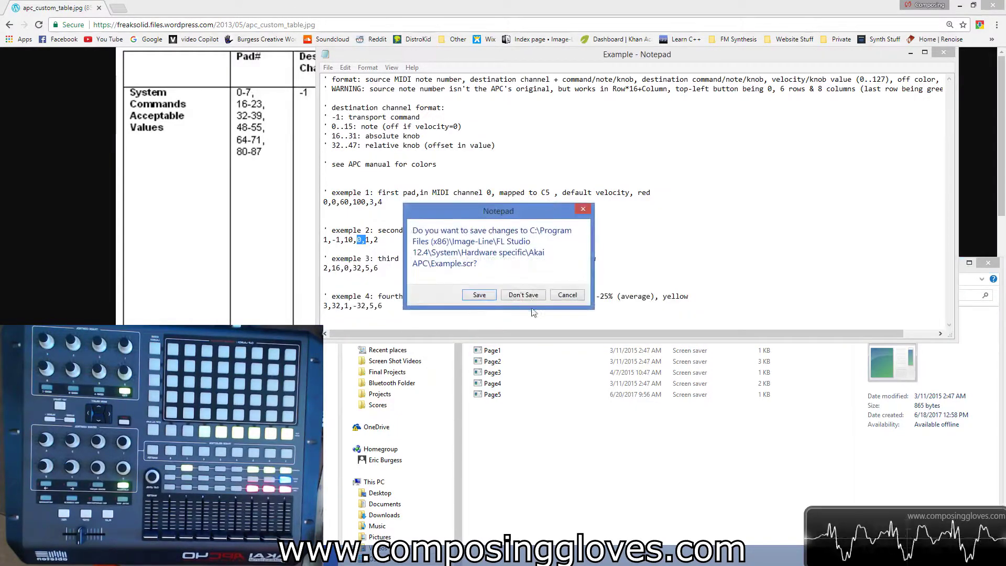
pyautogui.click(514, 294)
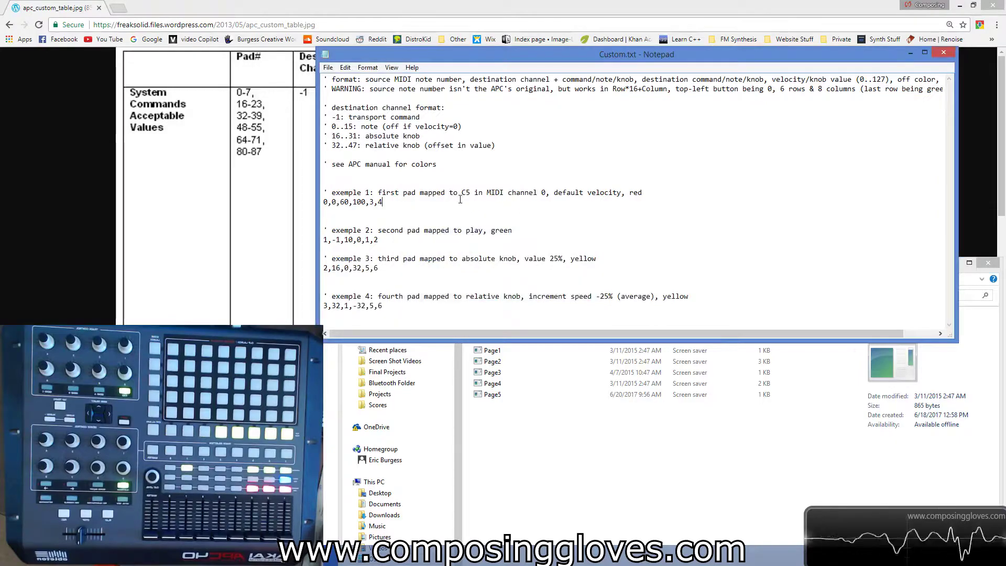
# Copy the entire contents of Custom.txt into a new Notepad document
pyautogui.hotkey('ctrl', 'a')
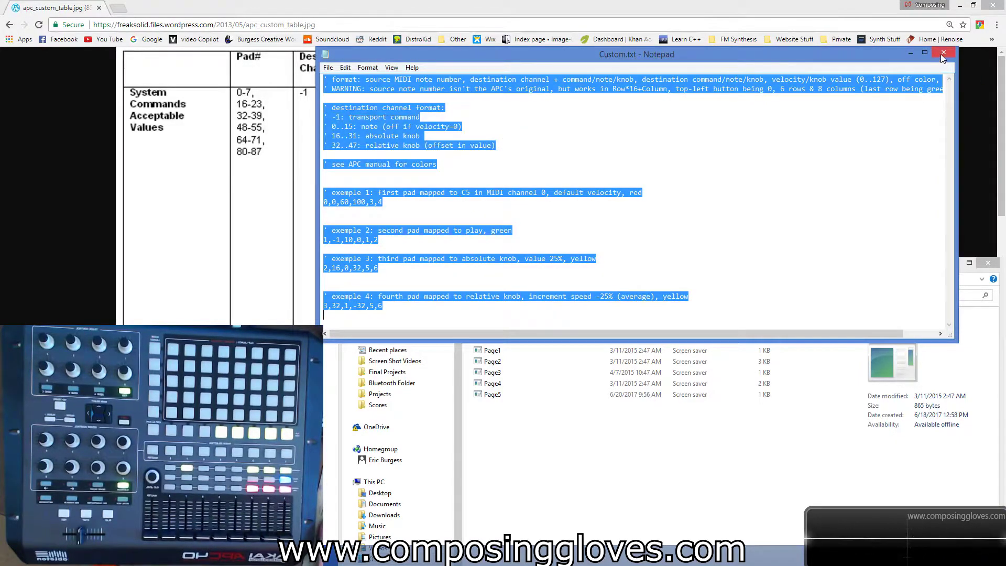
pyautogui.click(328, 67)
pyautogui.click(344, 79)
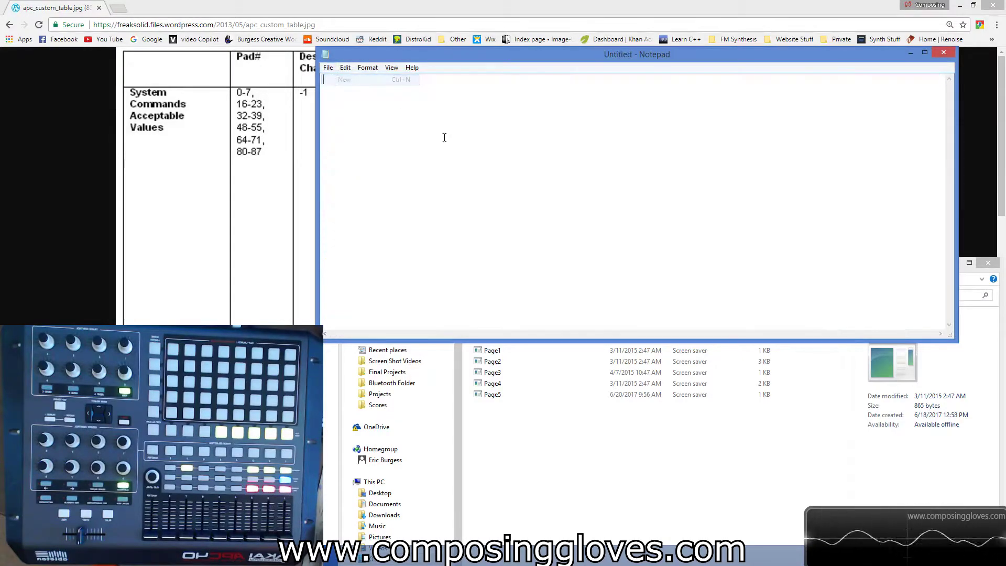
pyautogui.hotkey('ctrl', 'v')
# Delete the Custom.txt screen saver file from the Akai APC folder
pyautogui.click(529, 366)
pyautogui.click(533, 329)
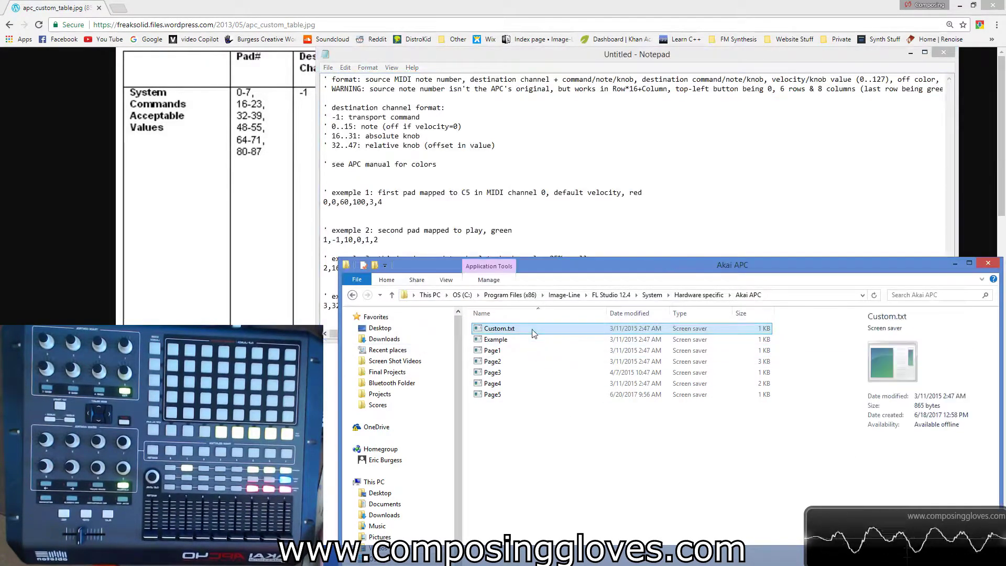
pyautogui.press('Delete')
# Save the untitled Notepad document in the Akai APC folder as "cutsom script backup.txt"
pyautogui.click(335, 54)
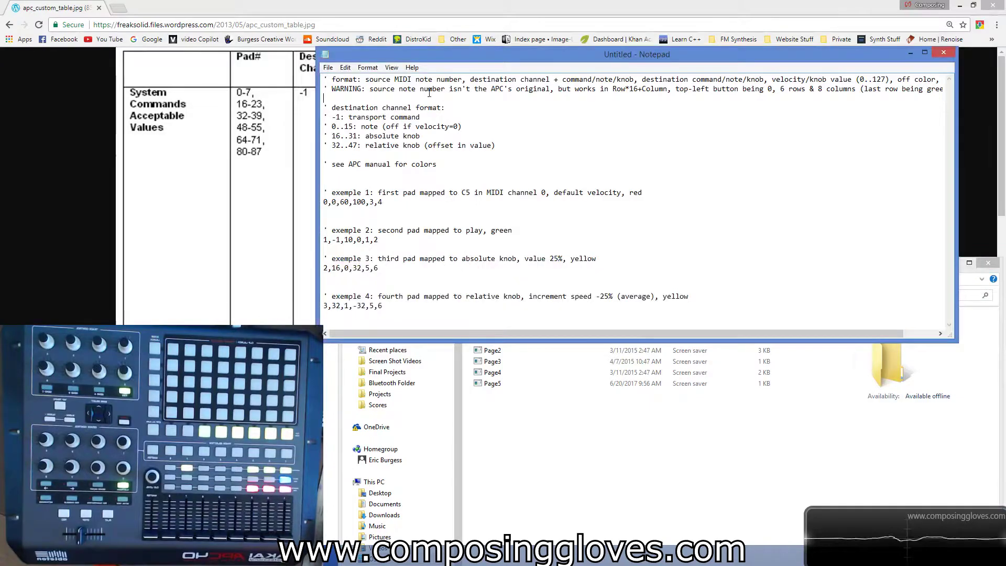
pyautogui.click(327, 67)
pyautogui.click(354, 115)
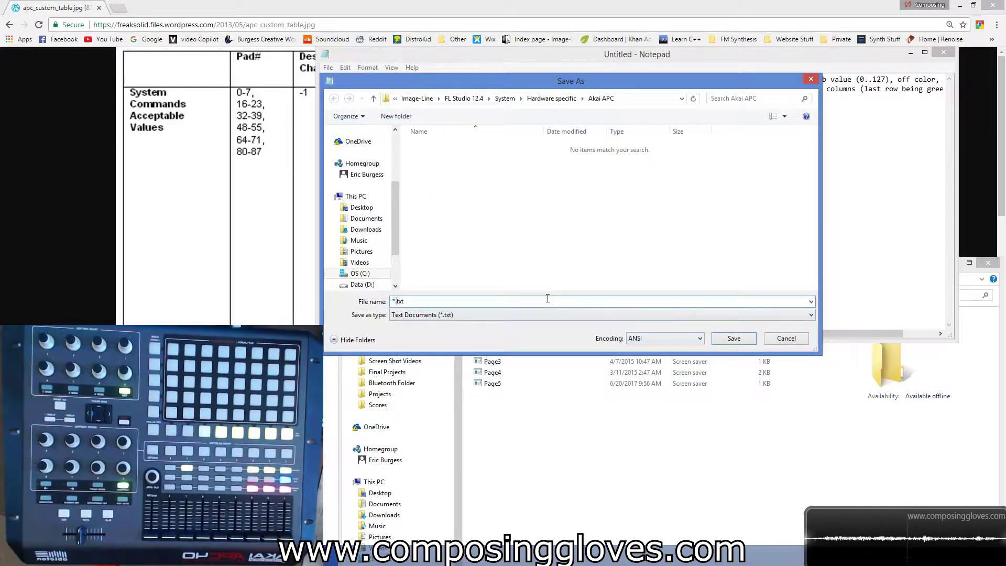
pyautogui.write('cutsom sc')
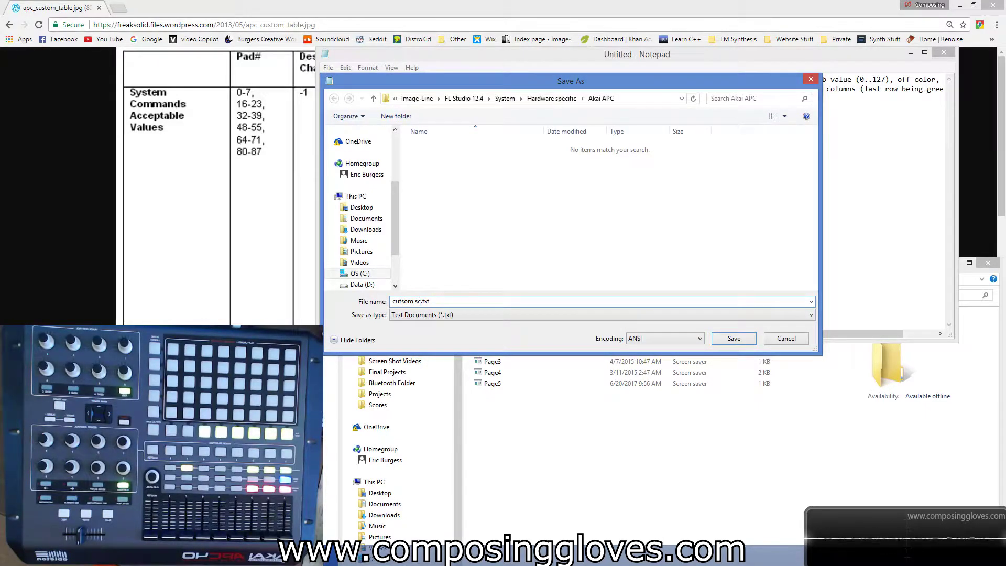
pyautogui.write('ript b')
pyautogui.write('ackup')
pyautogui.press('Return')
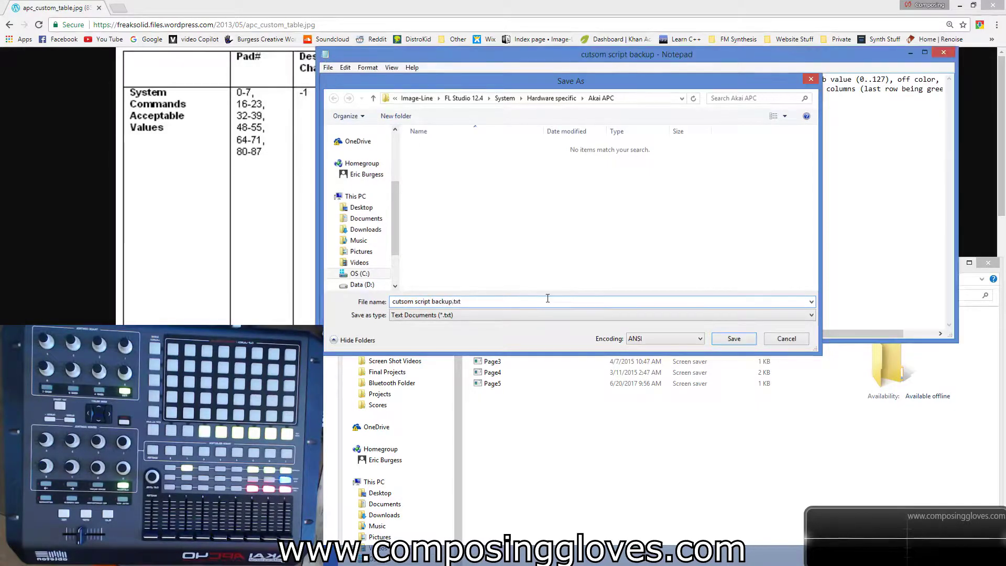
# Open the Page5 script from the Akai APC folder in Notepad and highlight the note value 127 in its first data line
pyautogui.click(512, 345)
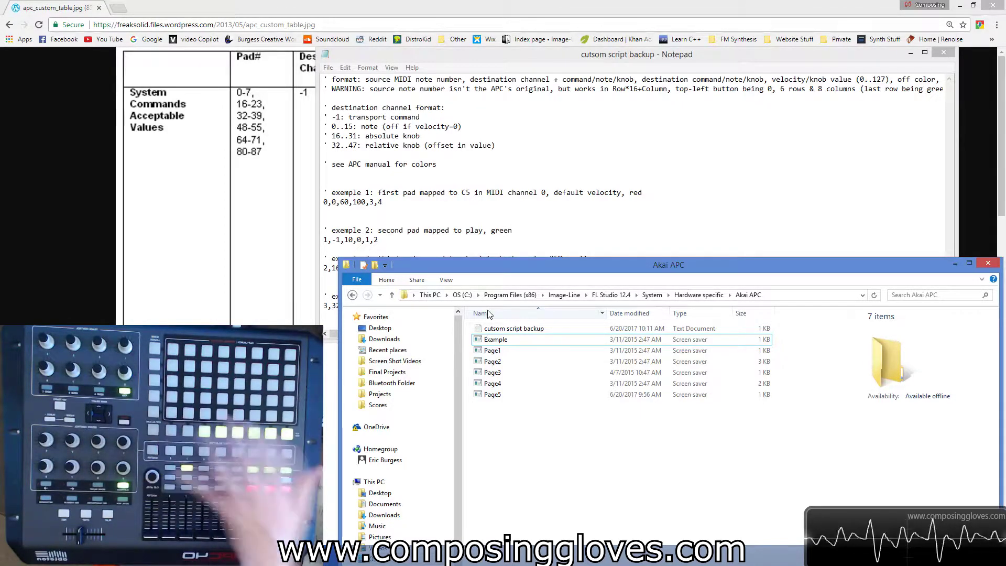
pyautogui.click(530, 329)
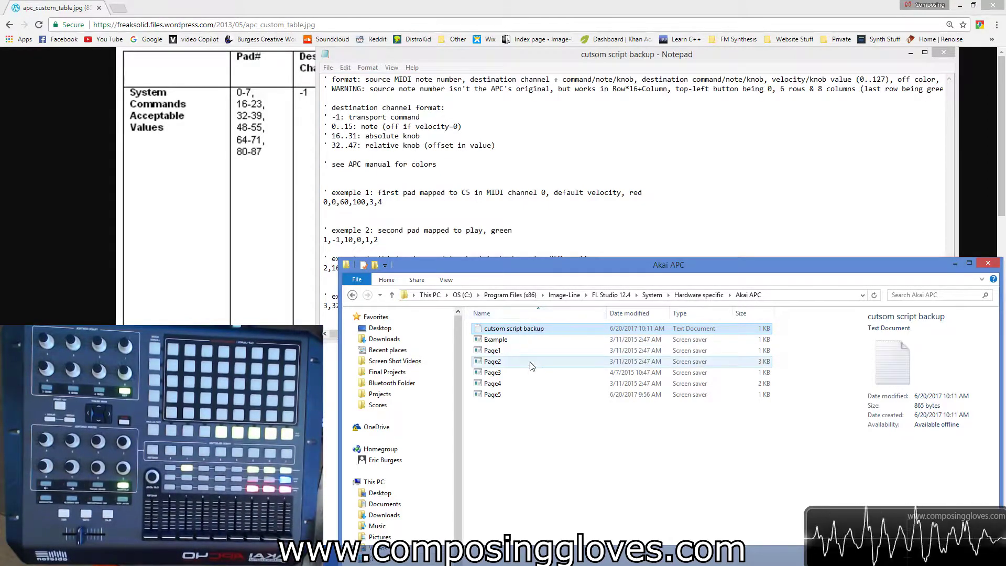
pyautogui.click(528, 397)
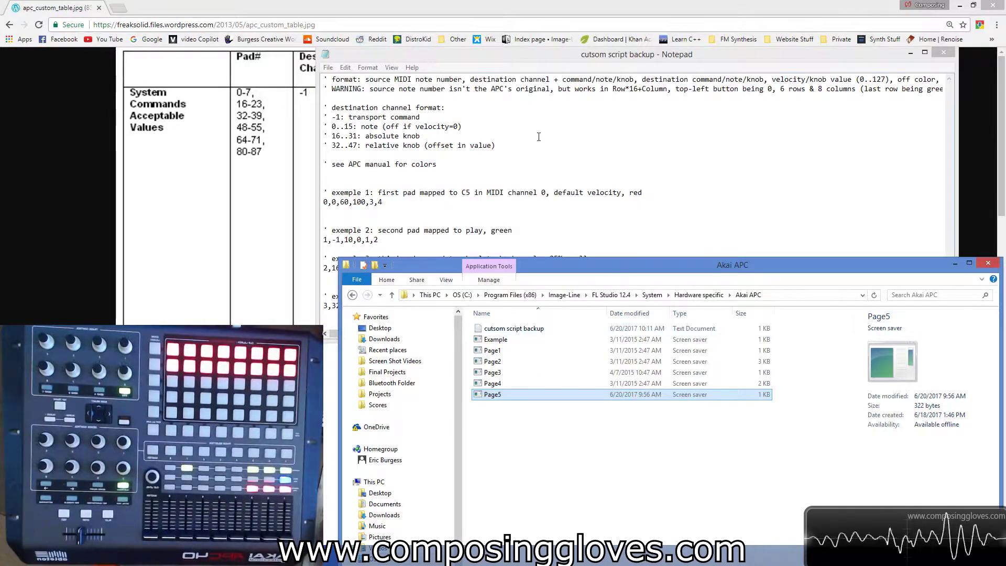
pyautogui.doubleClick(511, 393)
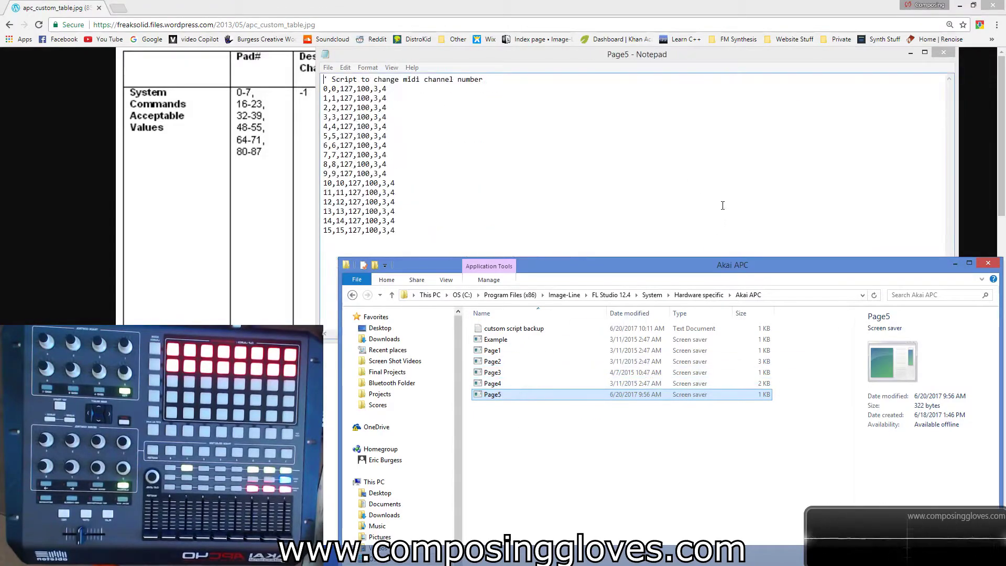
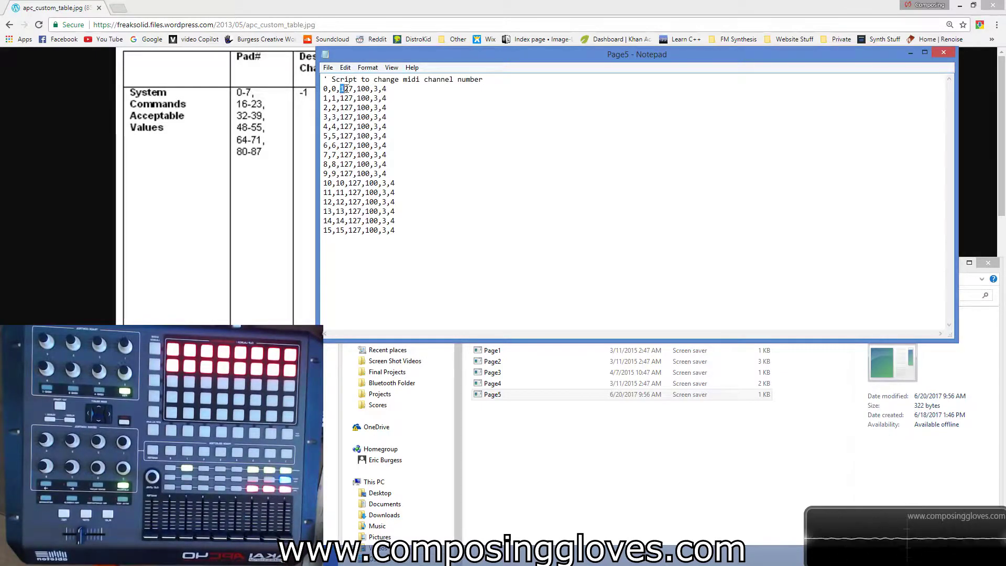
pyautogui.moveTo(340, 88); pyautogui.dragTo(349, 89)
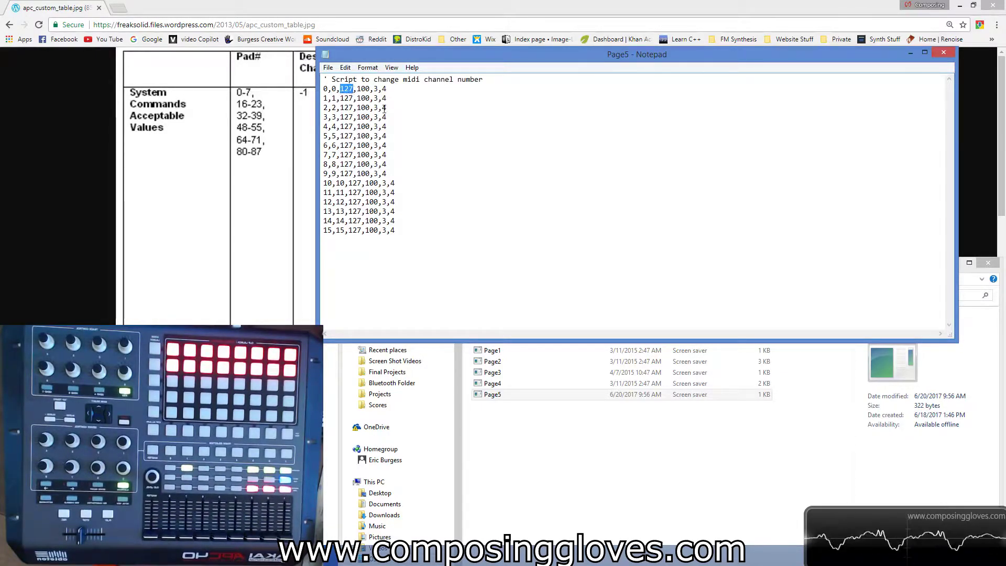
pyautogui.click(421, 137)
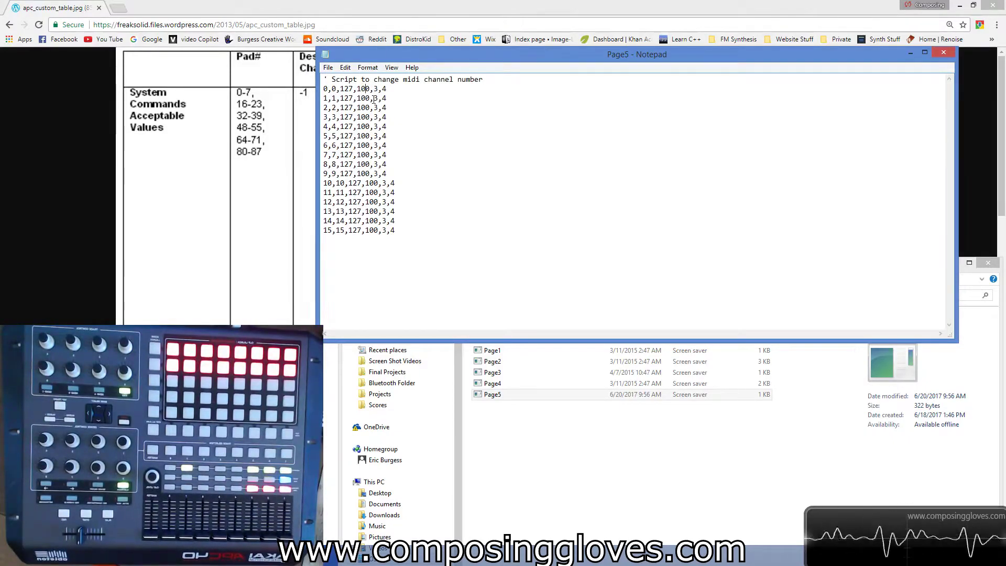
# Set the velocity value, the fourth number, to 0 in all sixteen data lines of the Page5 script
pyautogui.press('Right')
pyautogui.press('Delete')
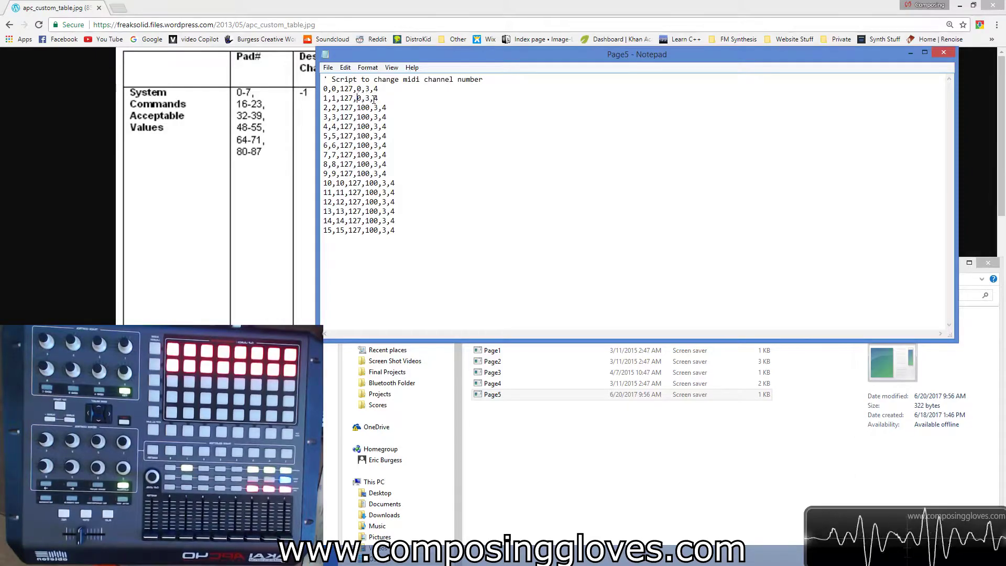
pyautogui.press('Down')
pyautogui.press('Delete')
pyautogui.press('Delete')
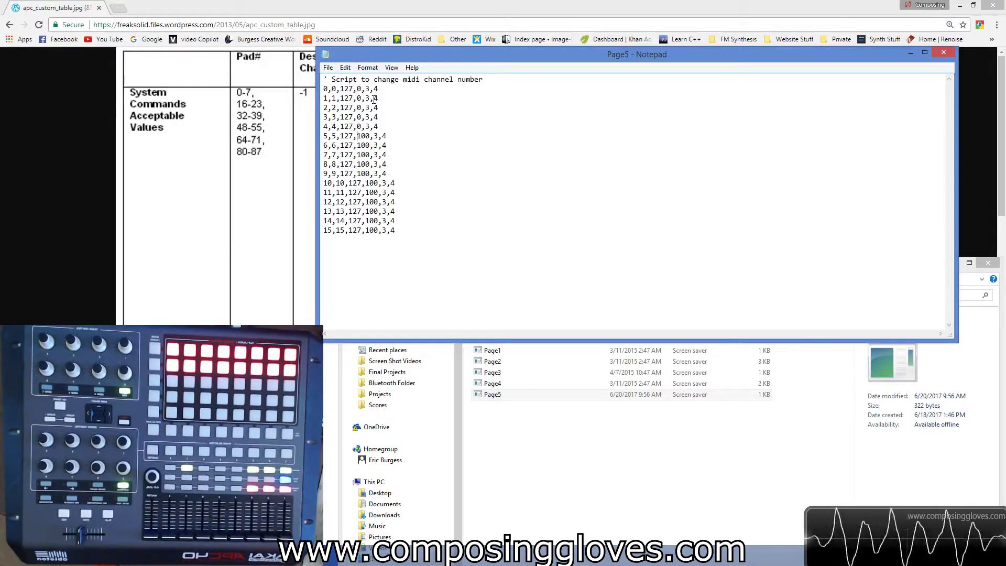
pyautogui.press('Delete')
pyautogui.press('Delete')
pyautogui.press('Right')
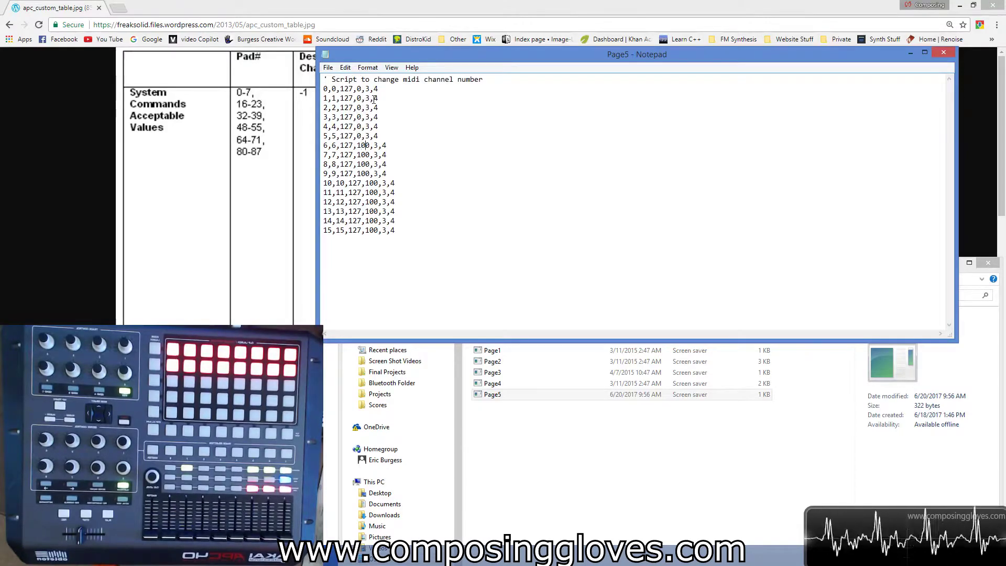
pyautogui.press('Delete')
pyautogui.press('Delete')
pyautogui.press('Down')
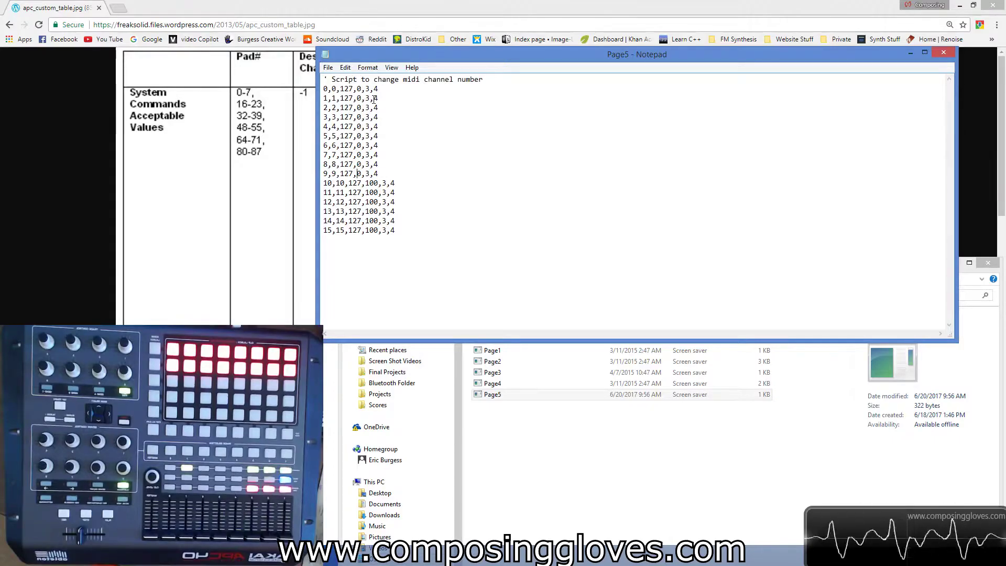
pyautogui.press('Delete')
pyautogui.press('Delete')
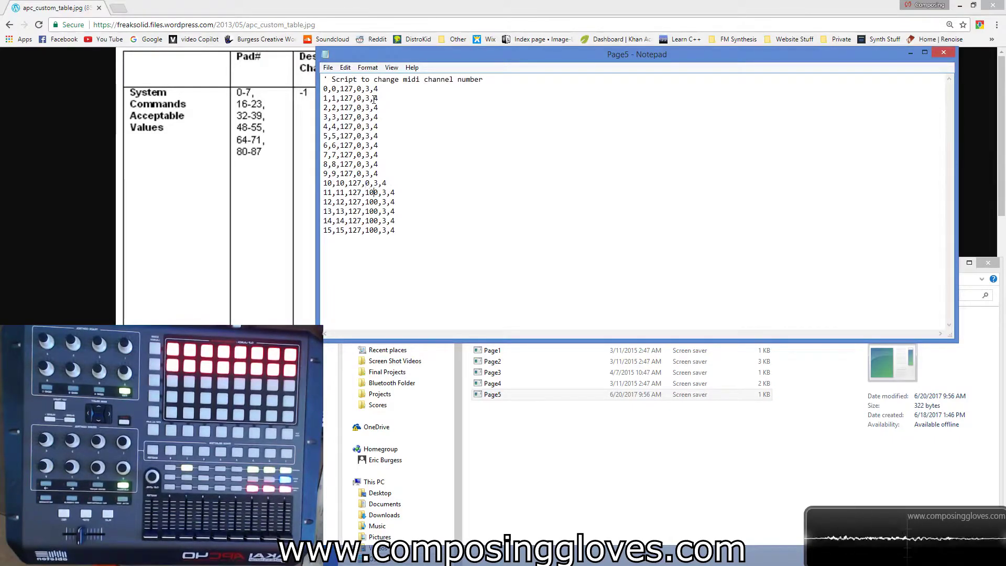
pyautogui.press('BackSpace')
pyautogui.press('BackSpace')
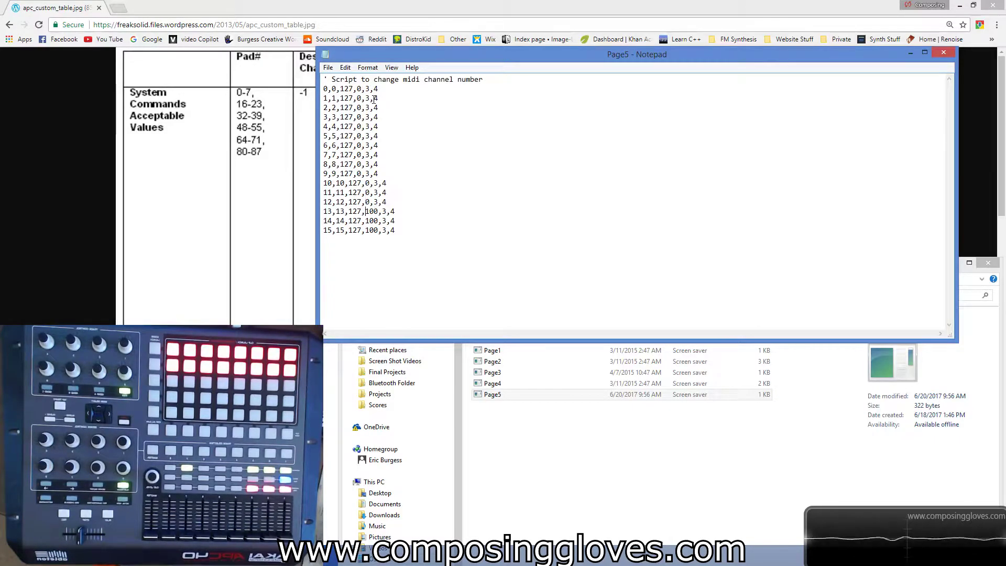
pyautogui.press('Right')
pyautogui.press('Right')
pyautogui.press('BackSpace')
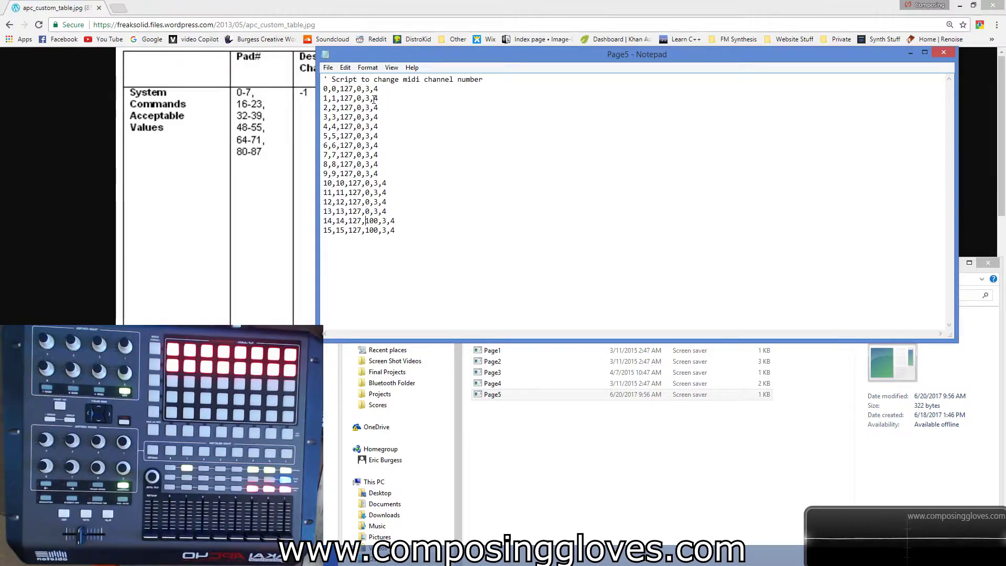
pyautogui.press('Right')
pyautogui.press('Right')
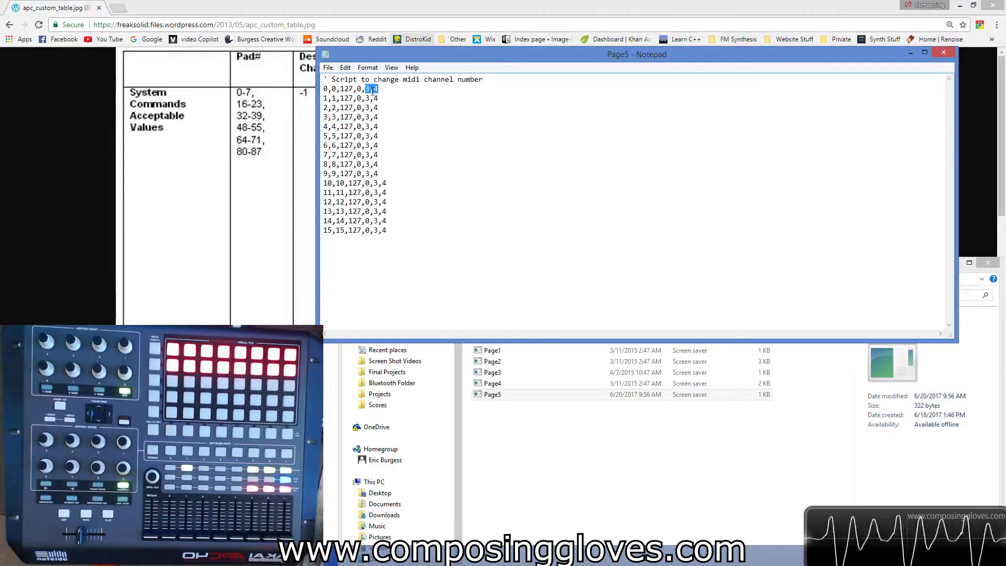
# Compare the color and note values in the first data line of Page5 with the APC value table in the browser
pyautogui.moveTo(373, 90); pyautogui.dragTo(380, 91)
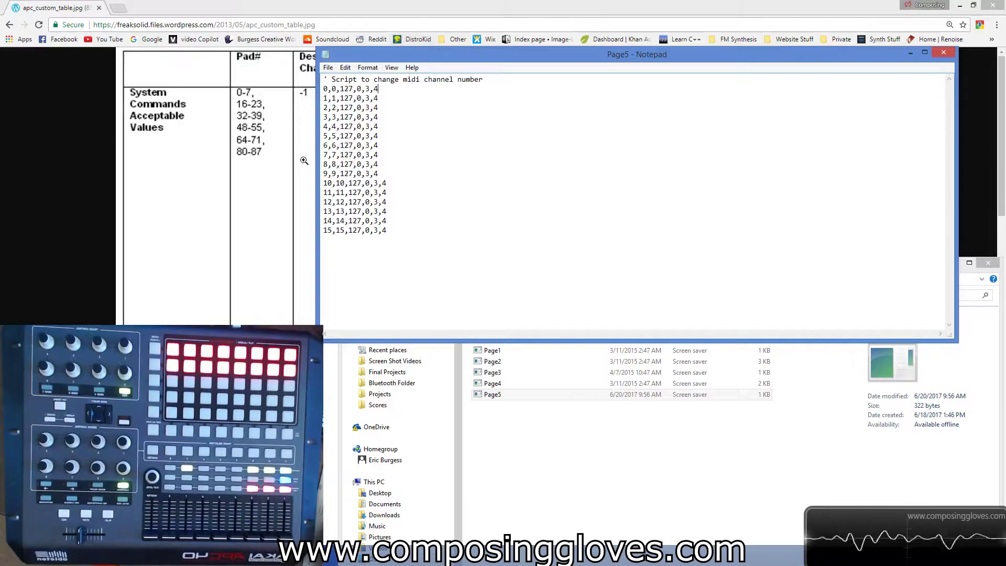
pyautogui.click(49, 172)
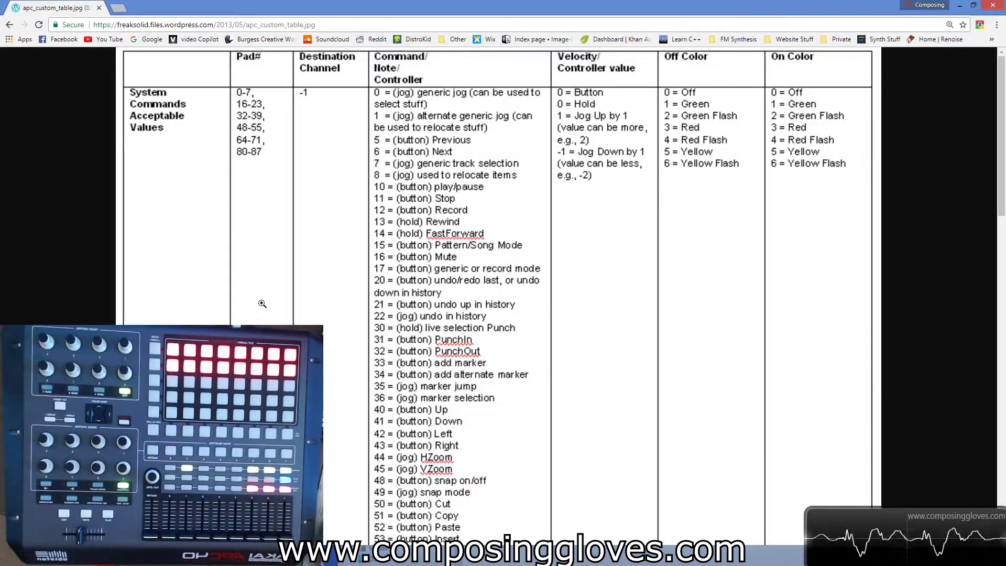
pyautogui.click(313, 556)
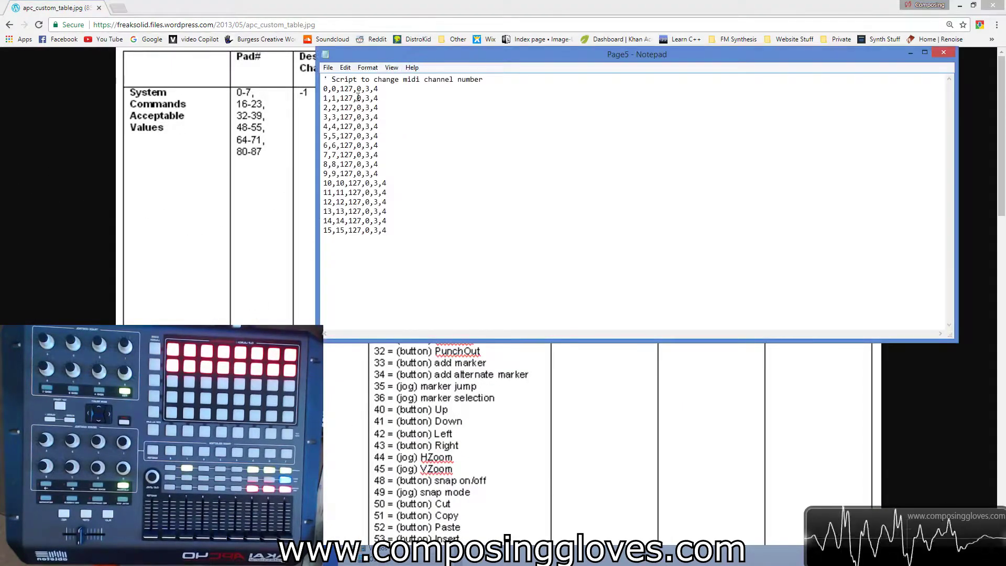
pyautogui.moveTo(336, 89); pyautogui.dragTo(341, 90)
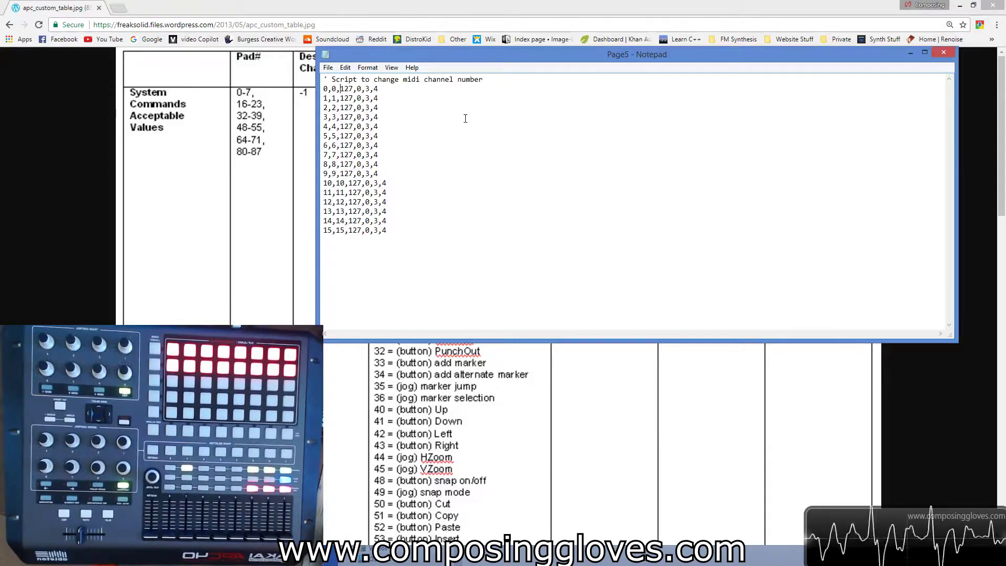
# Save the script in the Akai APC folder as "Page5.scr" with the All Files type, replacing the existing file, and close Notepad
pyautogui.click(328, 68)
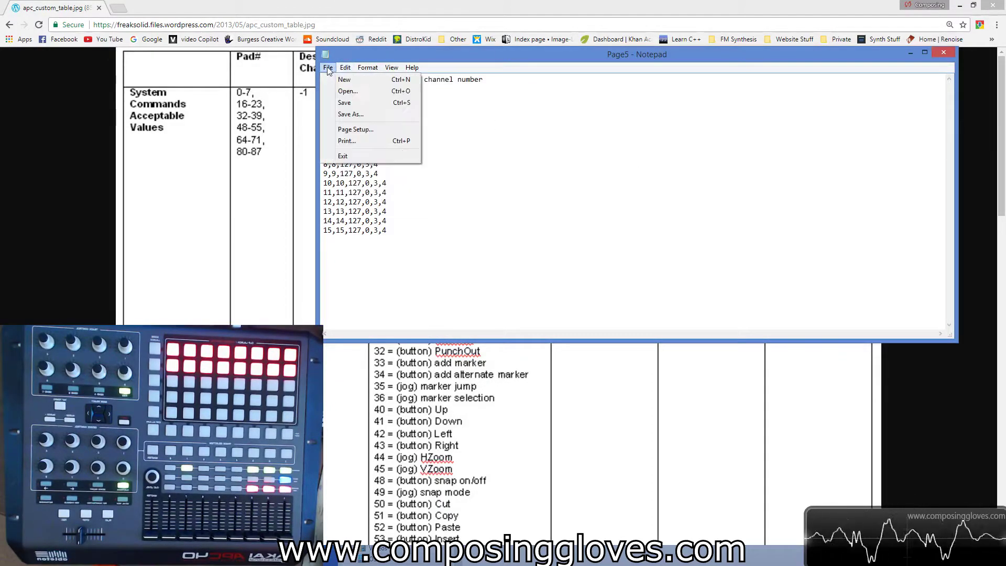
pyautogui.click(340, 114)
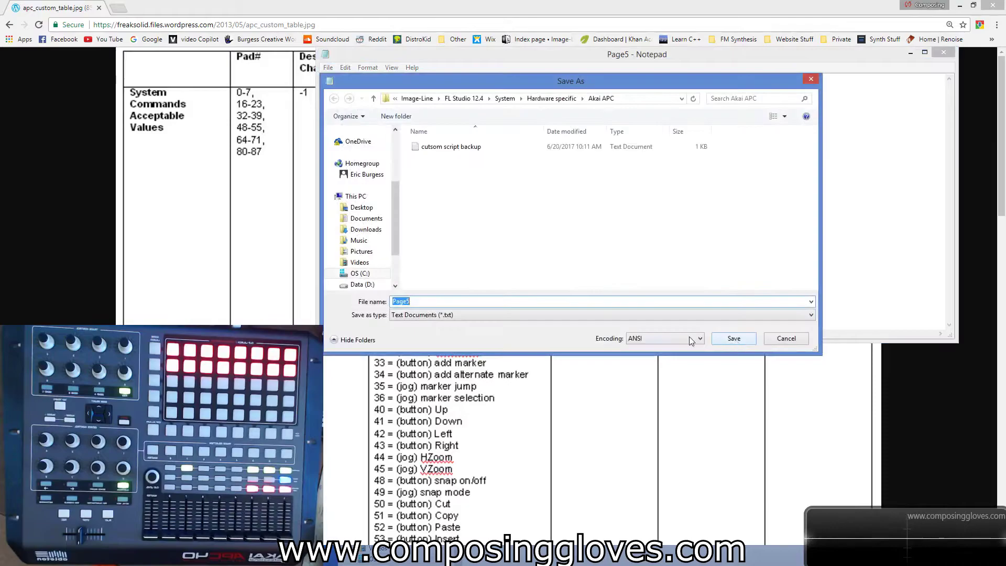
pyautogui.click(492, 313)
pyautogui.click(413, 315)
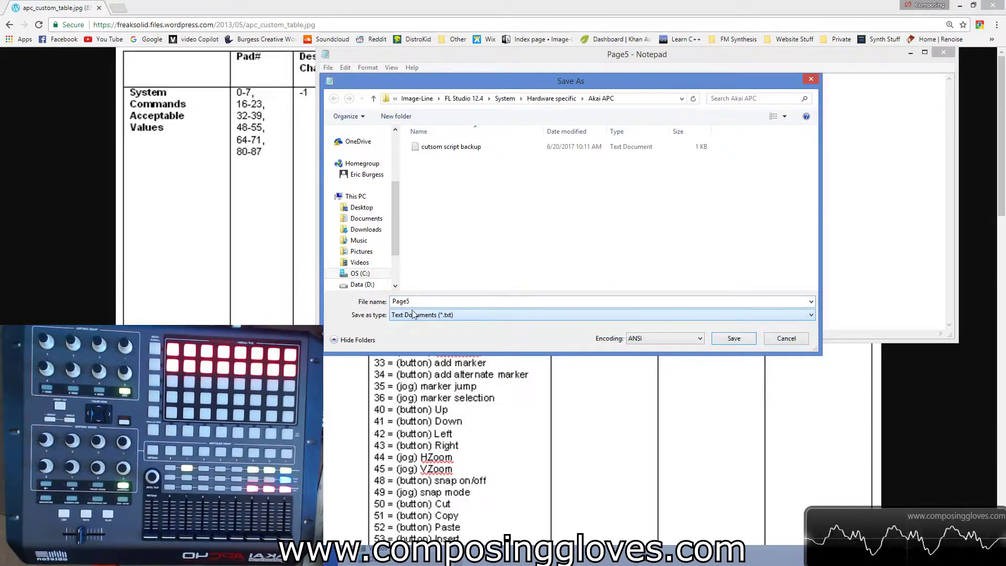
pyautogui.click(492, 314)
pyautogui.click(483, 329)
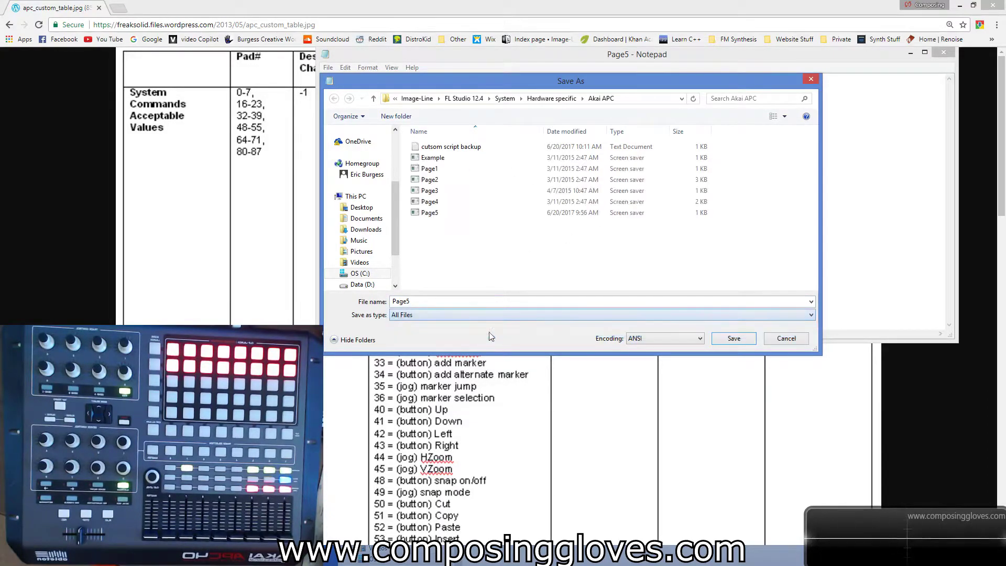
pyautogui.click(422, 299)
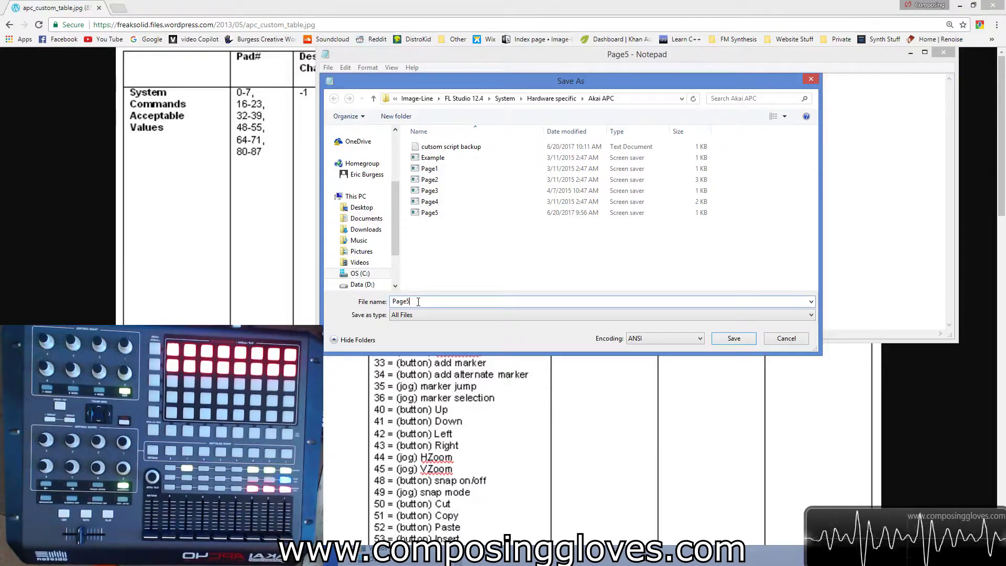
pyautogui.press('BackSpace')
pyautogui.write('5.')
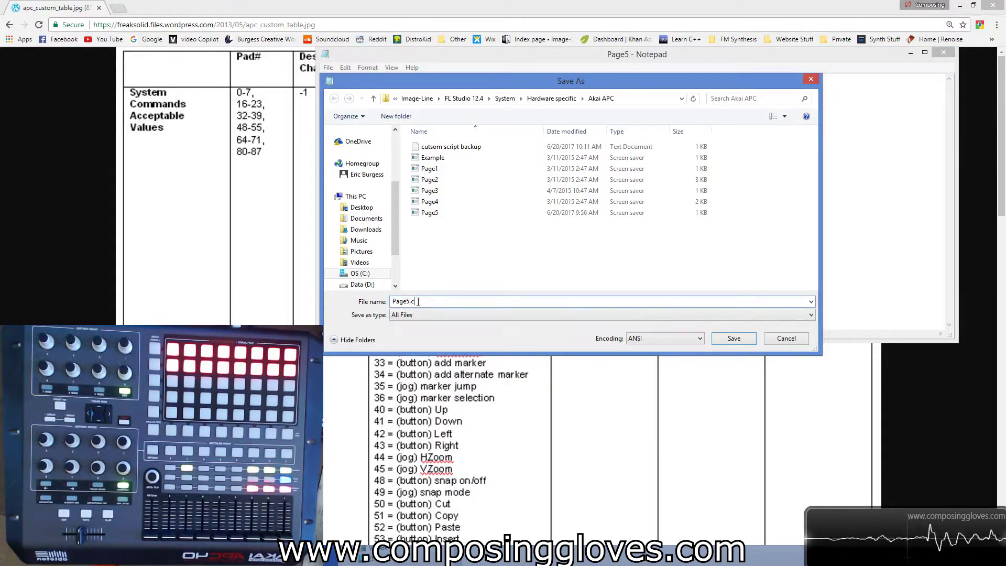
pyautogui.write('scr')
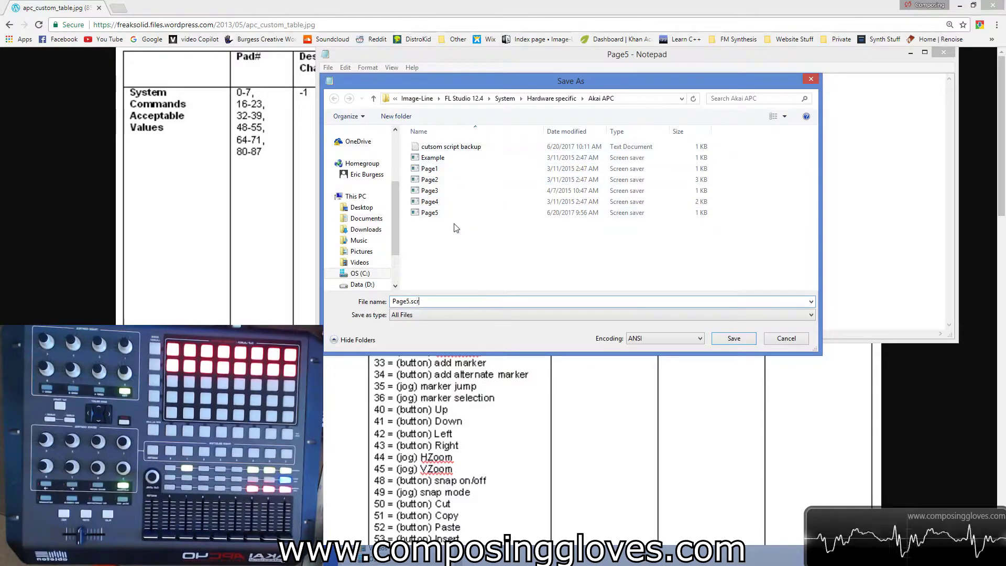
pyautogui.click(733, 339)
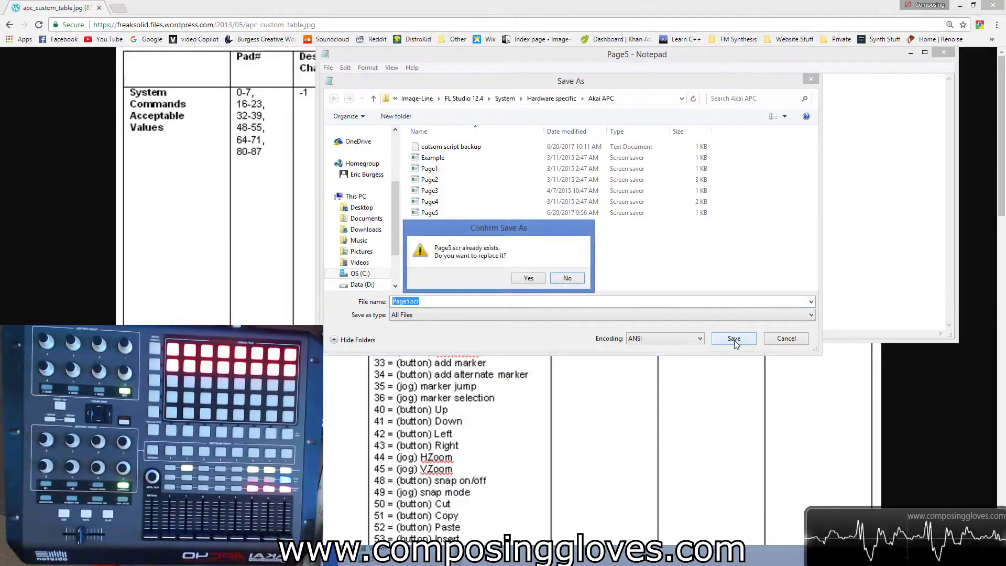
pyautogui.click(529, 278)
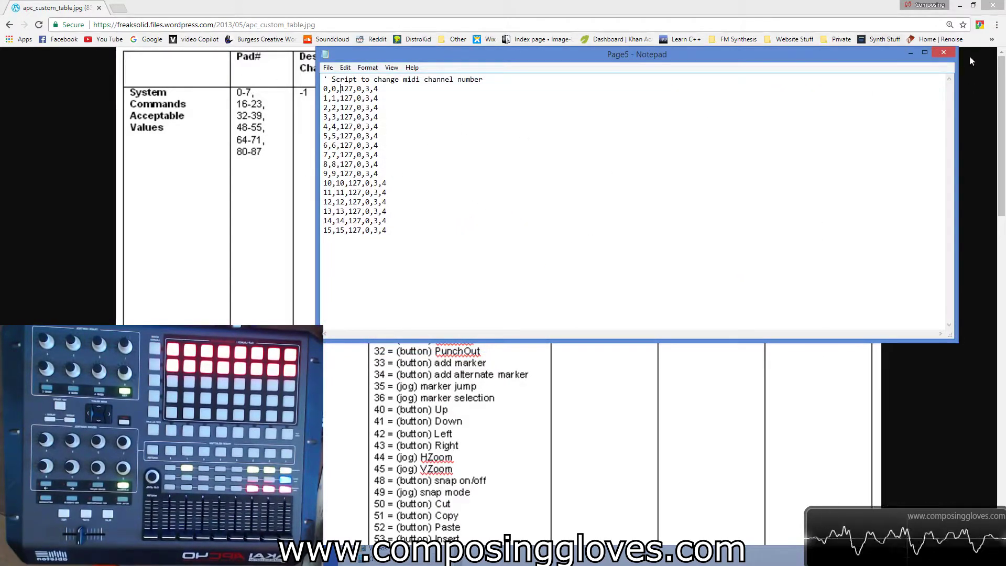
pyautogui.click(944, 54)
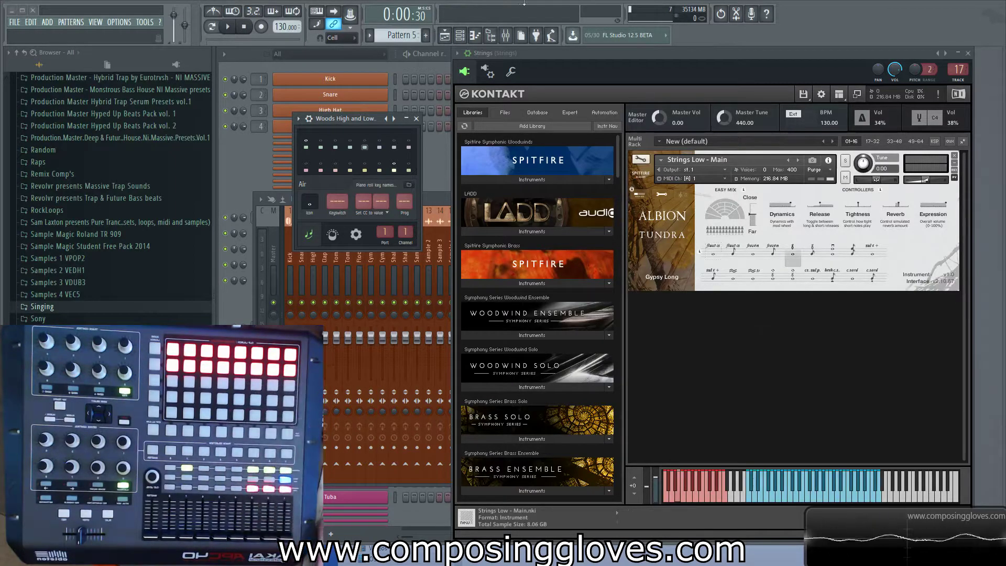
# In FL Studio, review the Akai APC40 controller type and port in the MIDI input and output settings, then close the settings
pyautogui.click(129, 23)
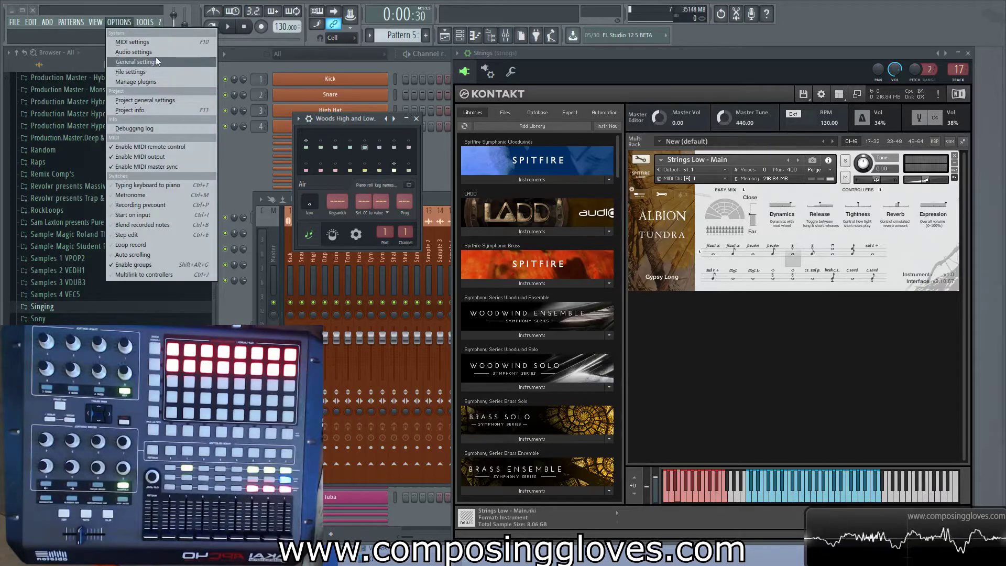
pyautogui.click(134, 52)
pyautogui.moveTo(495, 95); pyautogui.dragTo(523, 89)
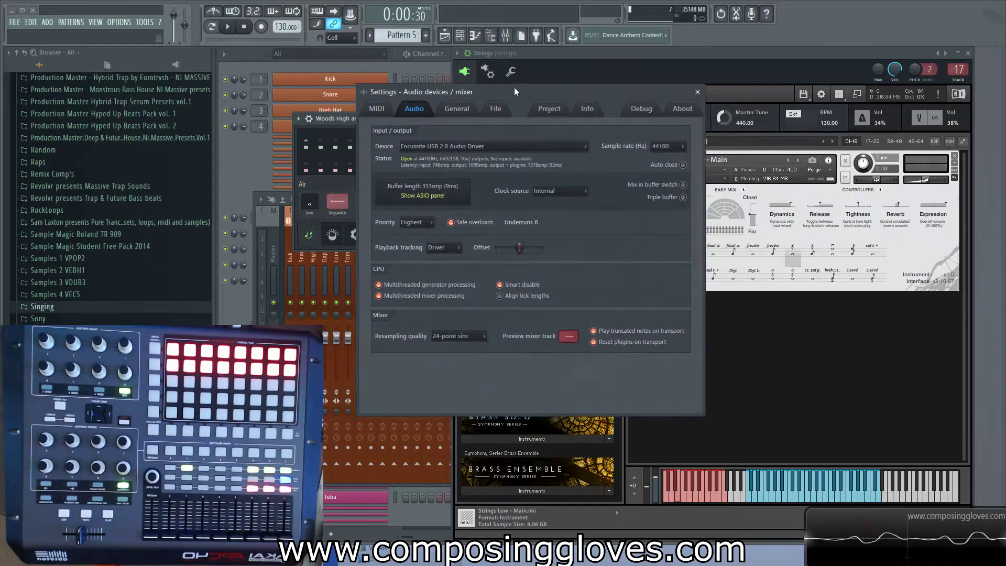
pyautogui.click(377, 108)
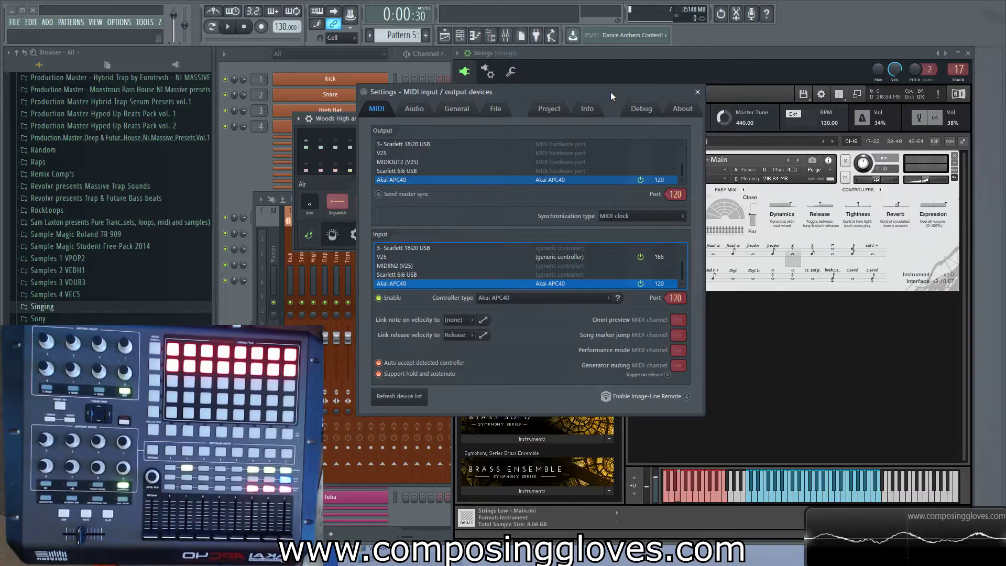
pyautogui.click(697, 93)
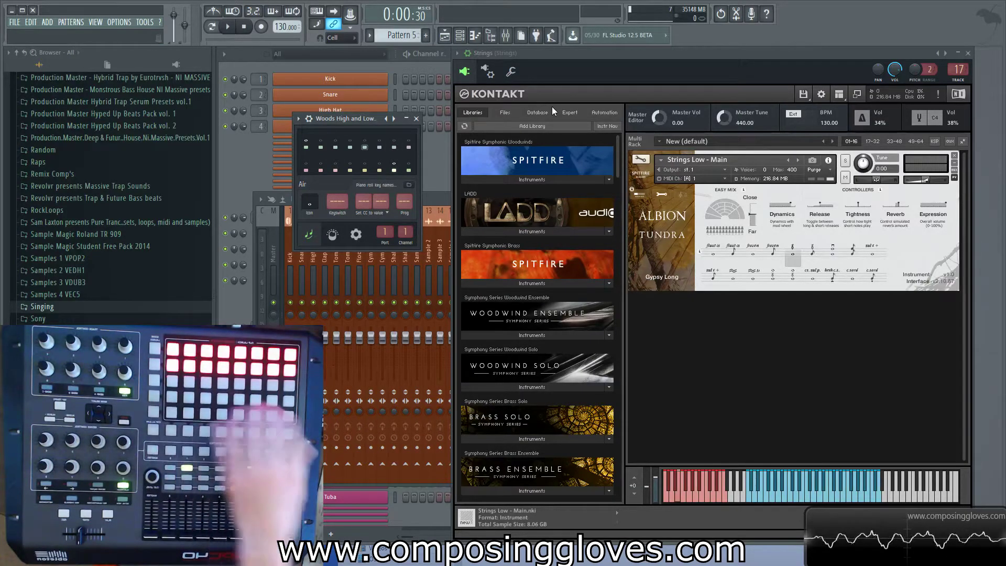
pyautogui.moveTo(366, 116); pyautogui.dragTo(353, 116)
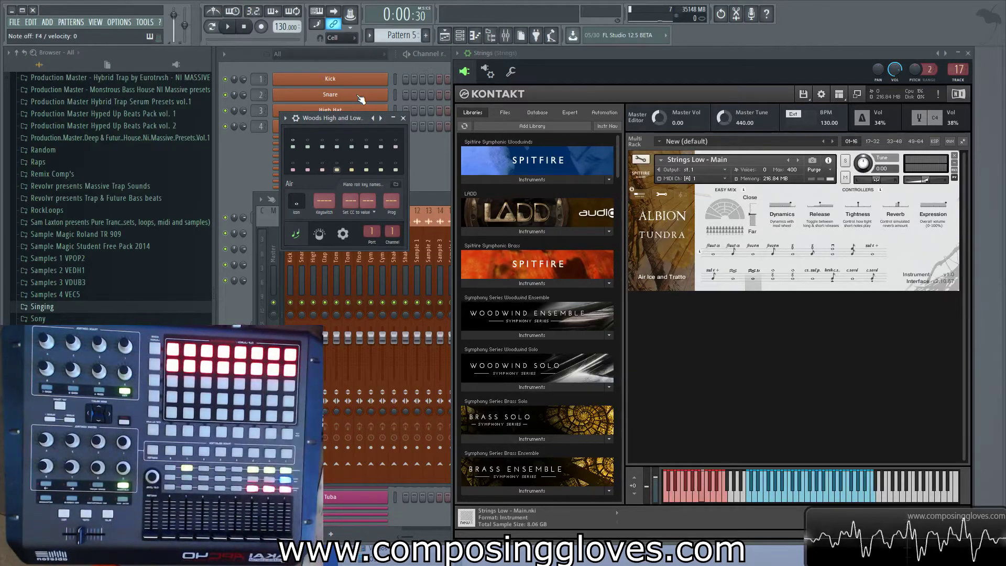
pyautogui.moveTo(350, 118)
pyautogui.mouseDown()
pyautogui.moveTo(361, 127)
pyautogui.moveTo(349, 120)
pyautogui.mouseUp()
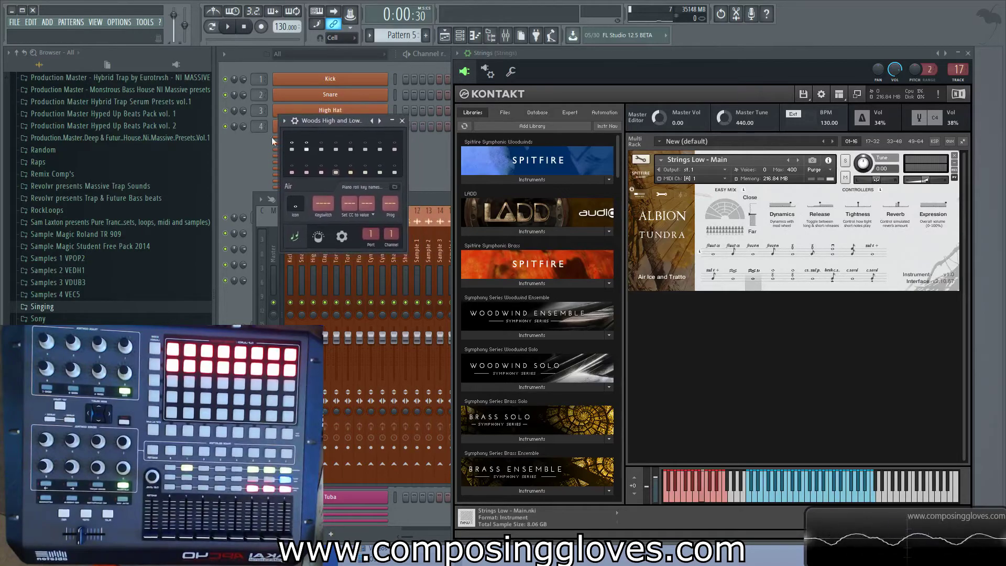